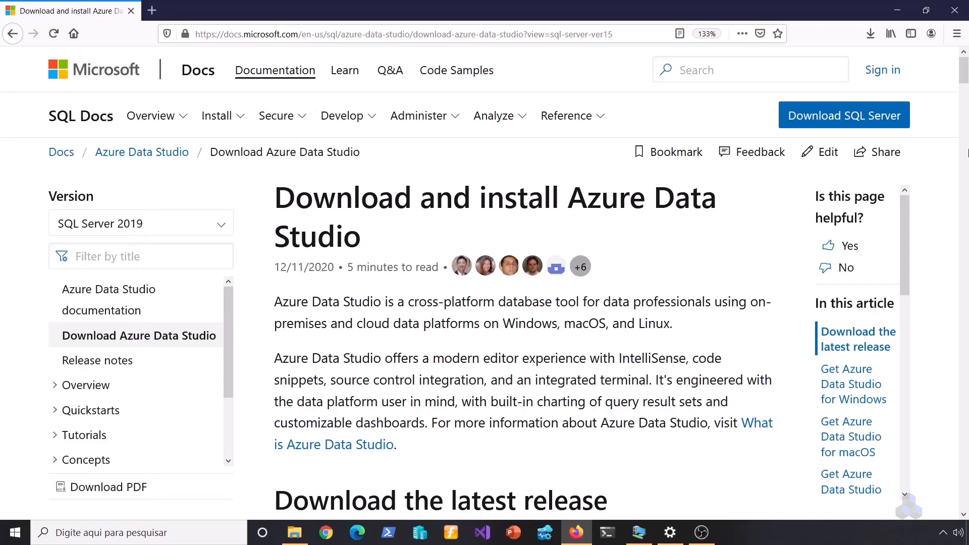
Review the release downloads for Windows, macOS and Linux on the download page, and switch to Azure Data Studio
left_click_drag(964, 74, 965, 91)
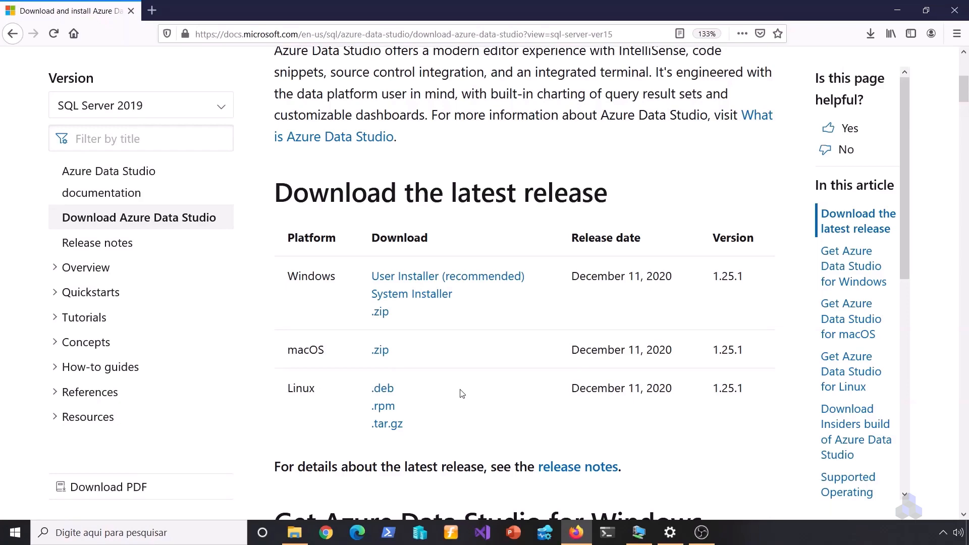
left_click_drag(965, 92, 964, 72)
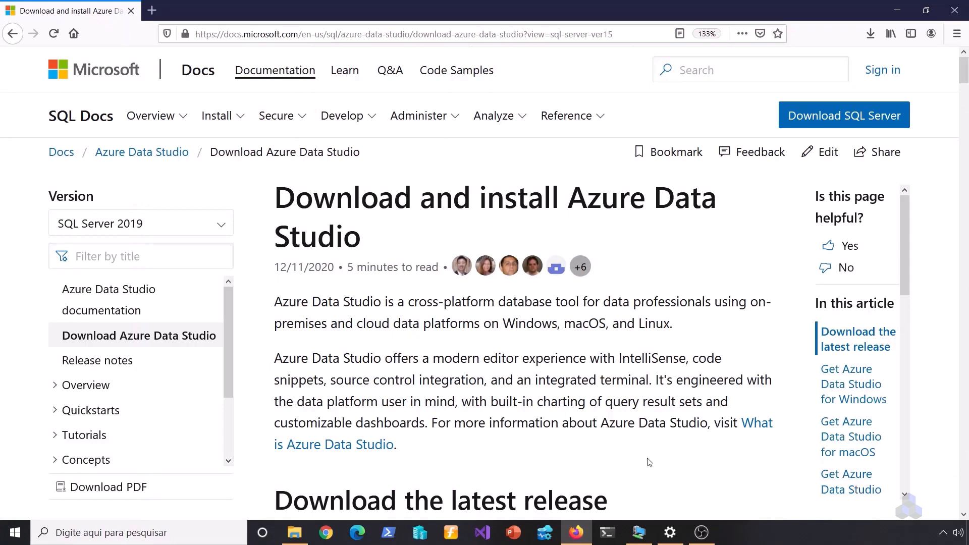
left_click(542, 538)
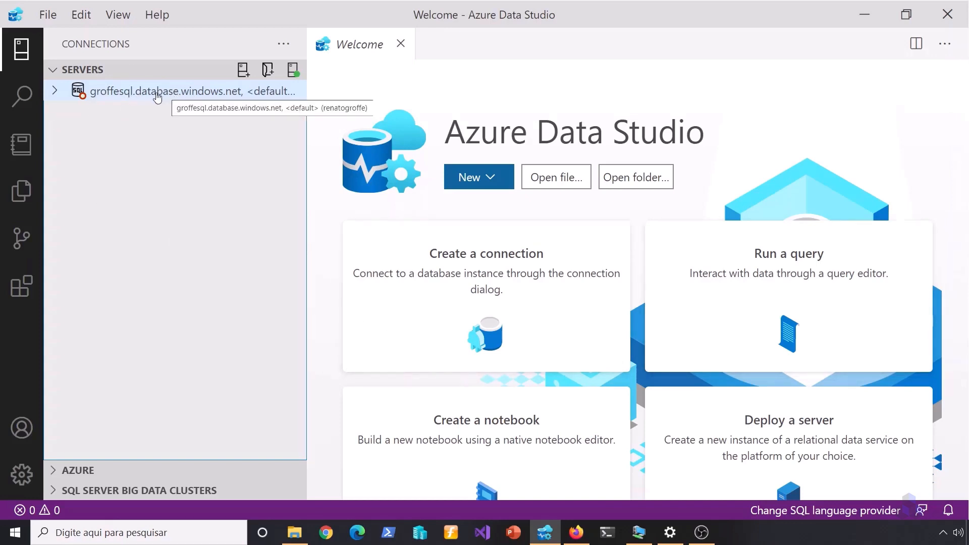
View the fields of the new server connection form and close it without connecting
left_click(243, 70)
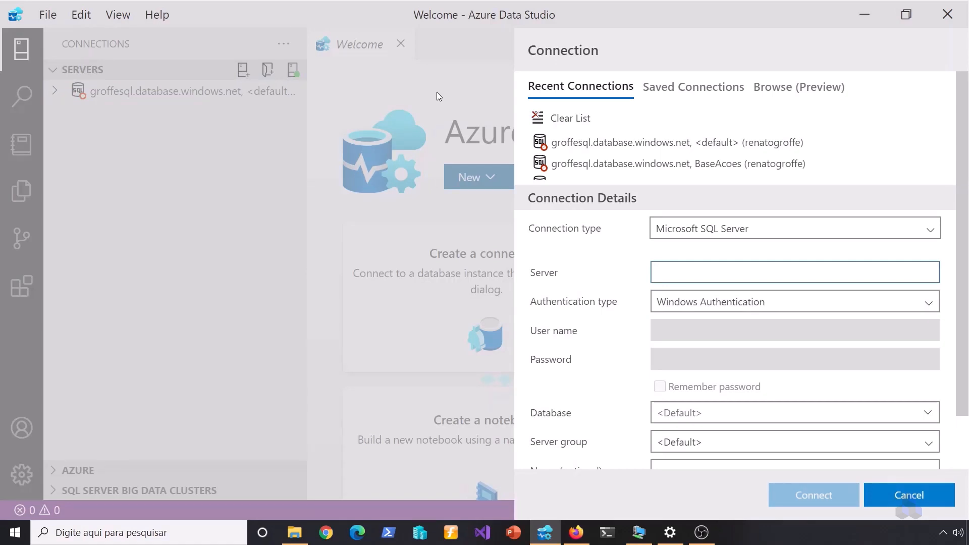
key("ctrl+equal")
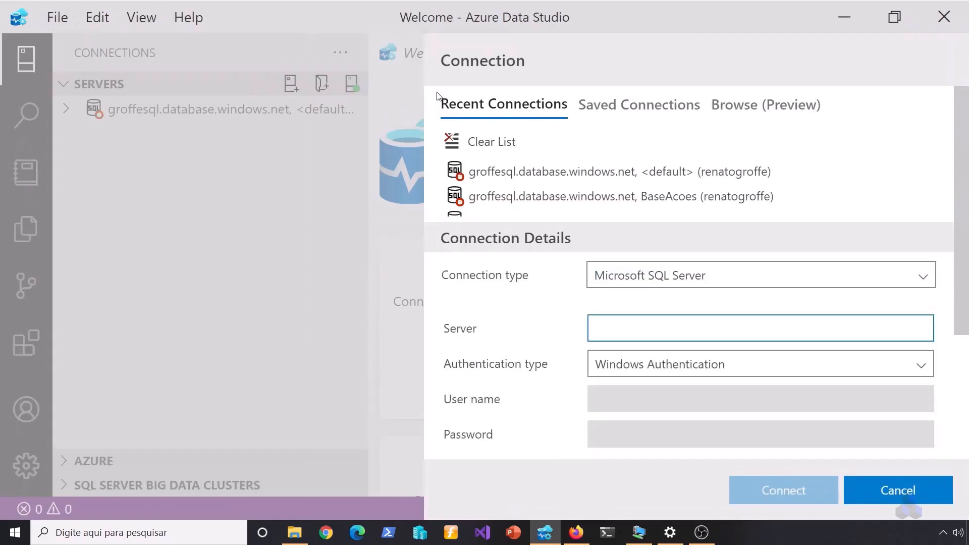
key("ctrl+minus")
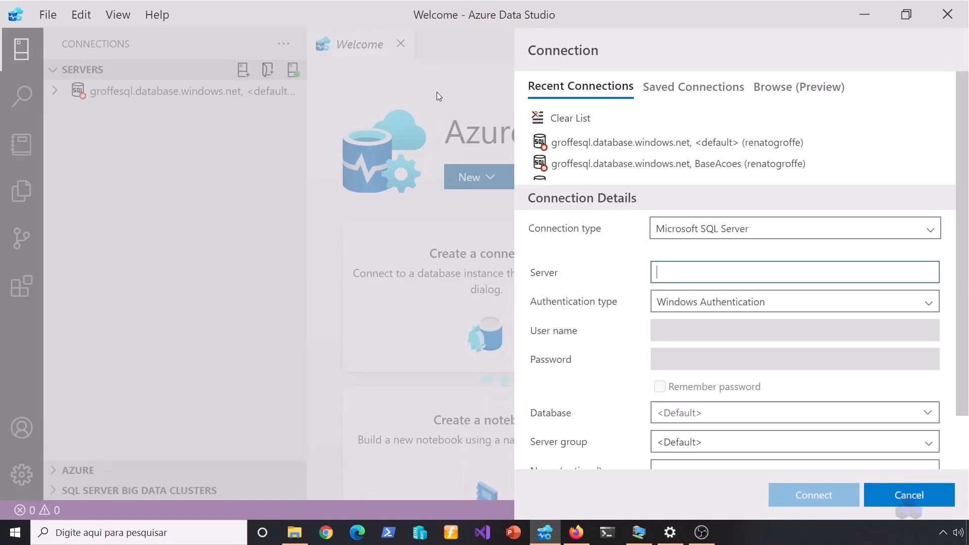
left_click(910, 494)
Connect to the saved Azure SQL server and expand its Databases down to the Tables folder of BaseAcoes
left_click(120, 91)
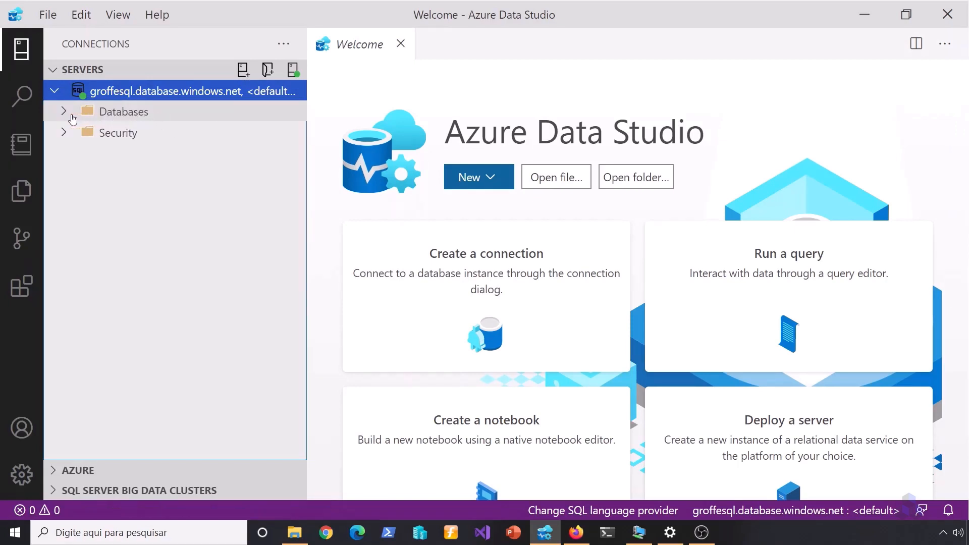
left_click(63, 114)
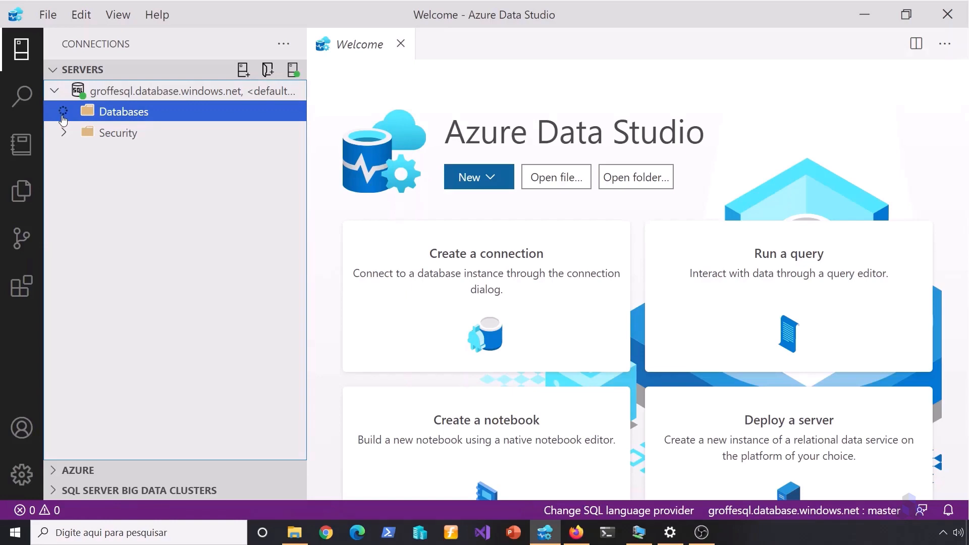
left_click(72, 133)
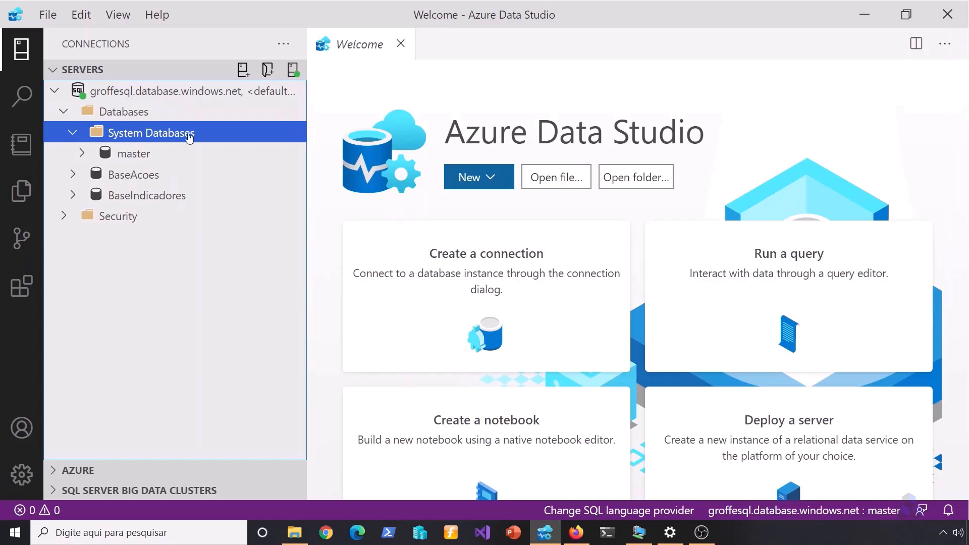
left_click(84, 176)
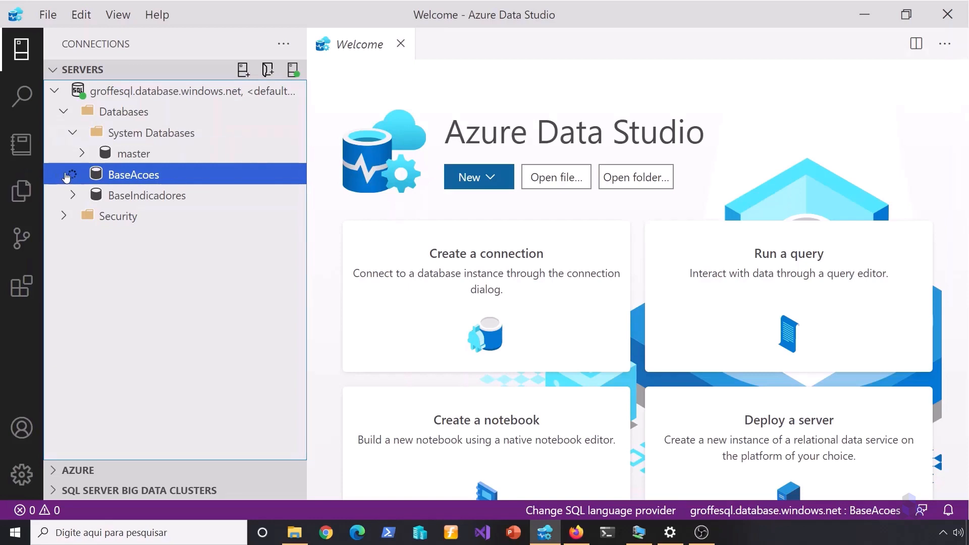
left_click(74, 173)
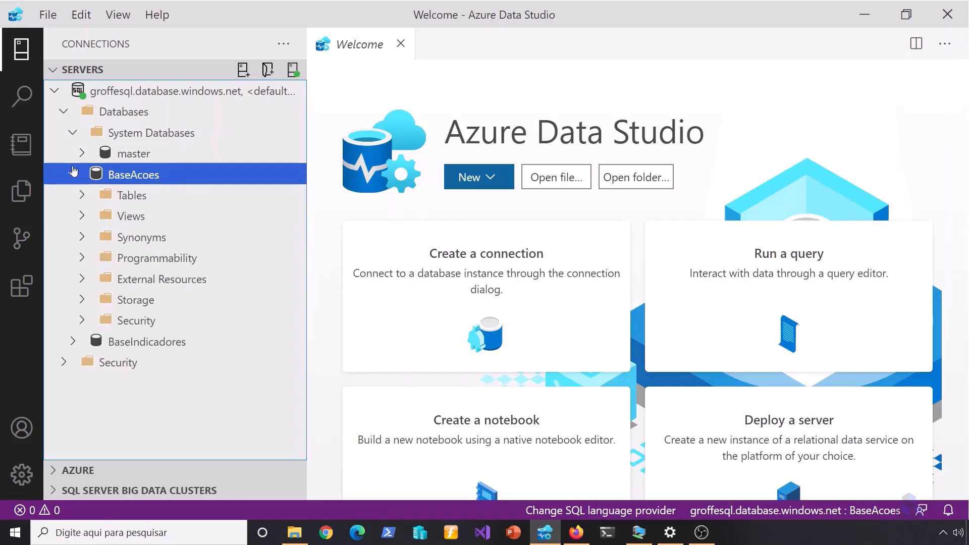
left_click(83, 201)
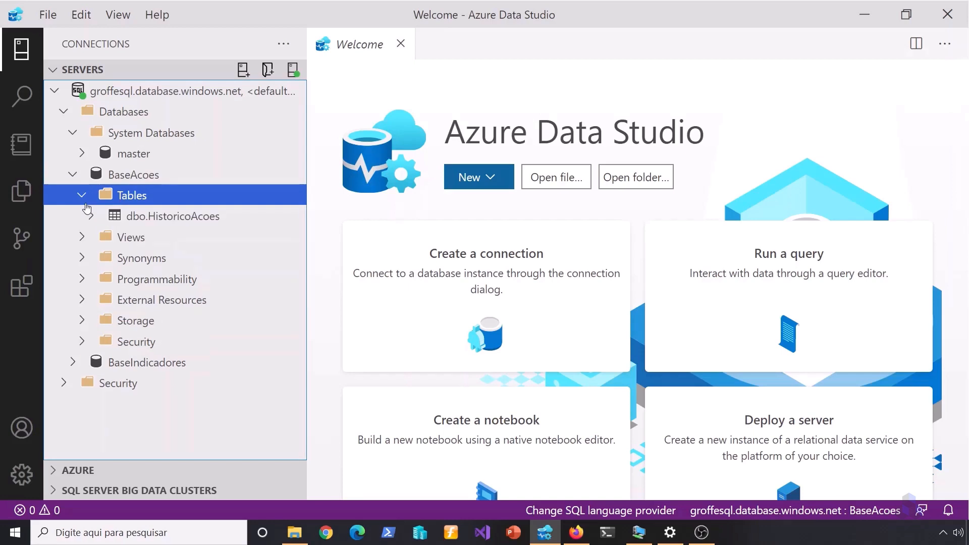
Expand the dbo.HistoricoAcoes table and query its top 1000 rows
left_click(199, 217)
right_click(188, 222)
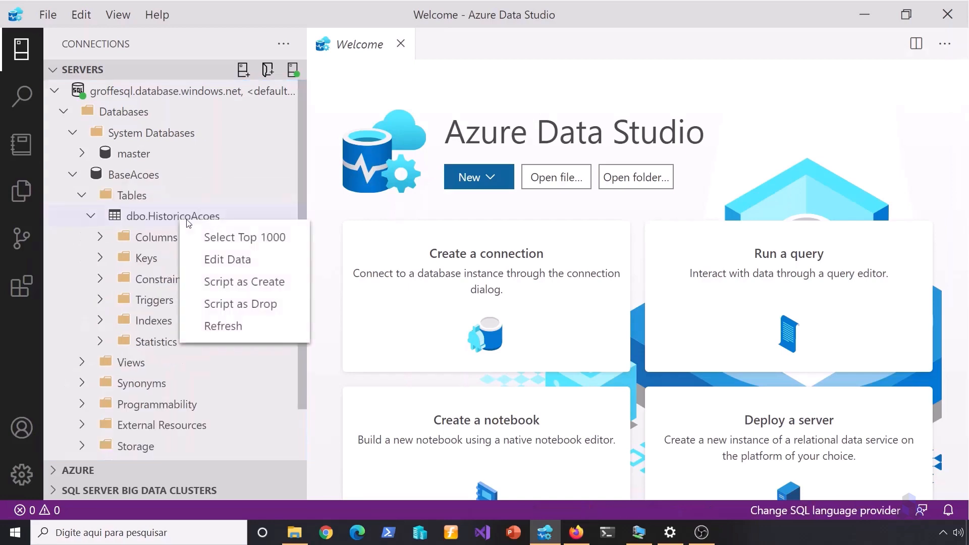
left_click(252, 237)
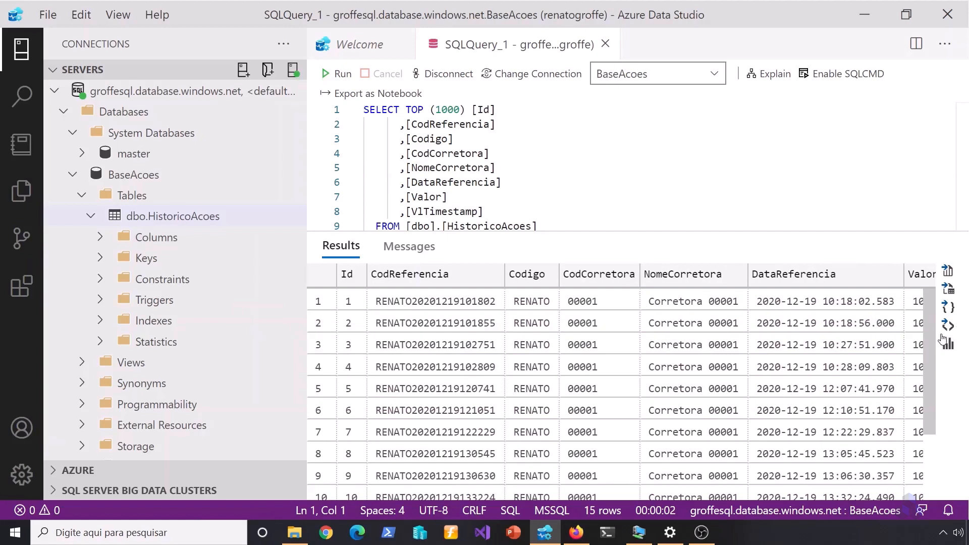
Look across the query results from the NomeCorretora to the VlTimestamp column and back to the first row's Id
left_click_drag(927, 340, 940, 321)
left_click(717, 359)
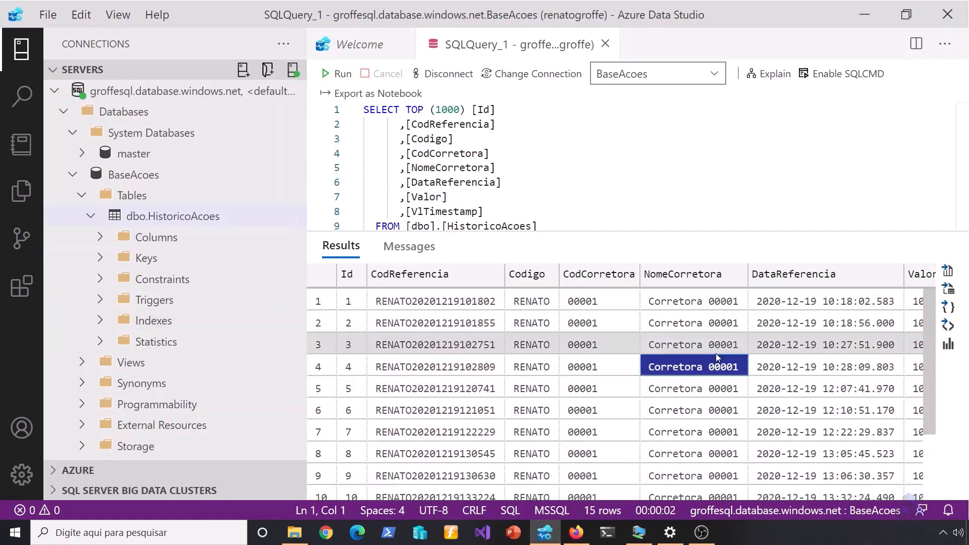
key("Right")
key("Right")
key("Right")
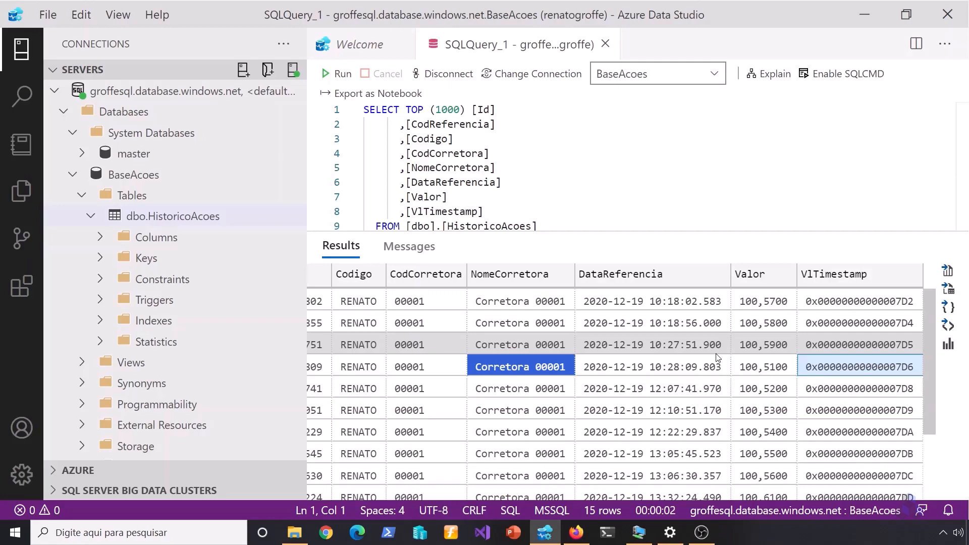
key("Up")
key("Up")
key("Left")
key("Up")
key("Left")
key("Left")
key("Left")
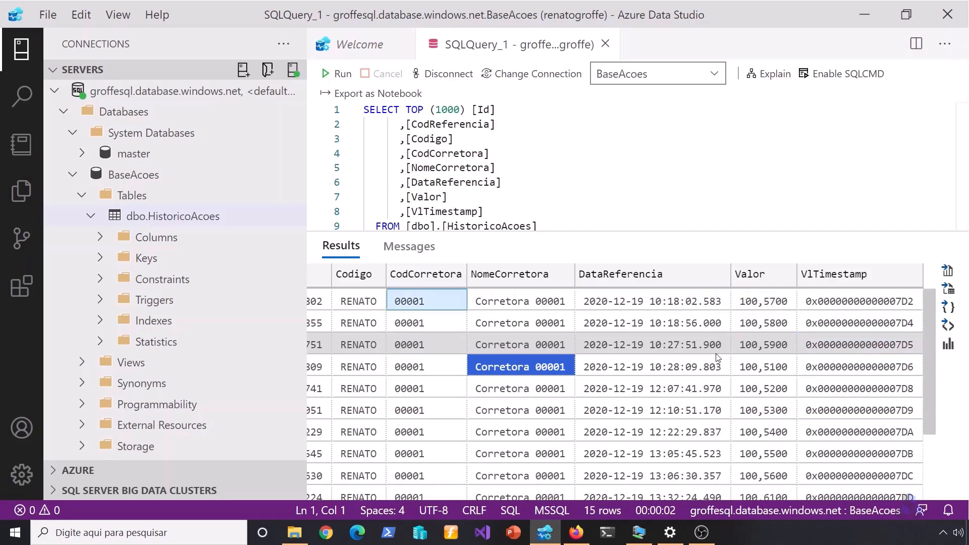
key("Left")
key("Left")
key("Left")
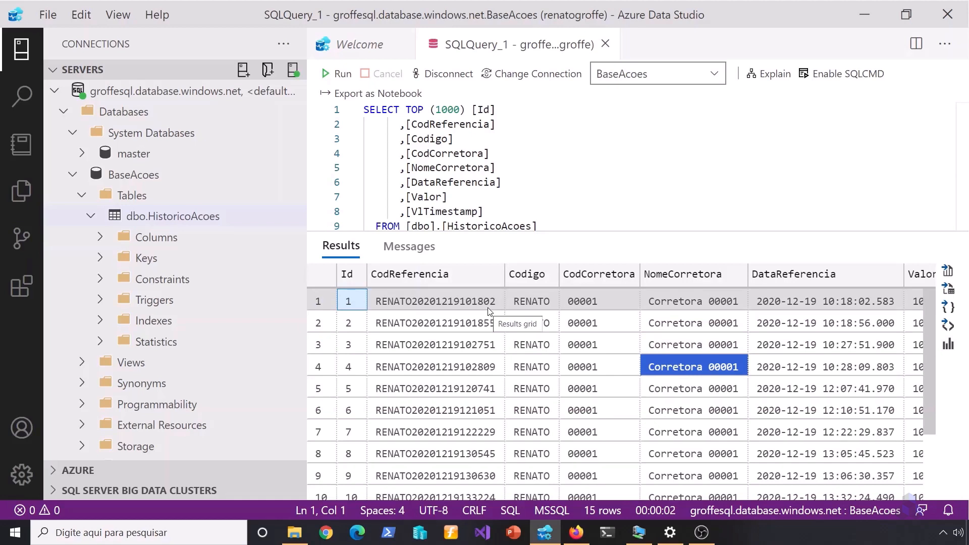
Save the query results as a JSON file named TesteJson in the Documents folder
right_click(438, 310)
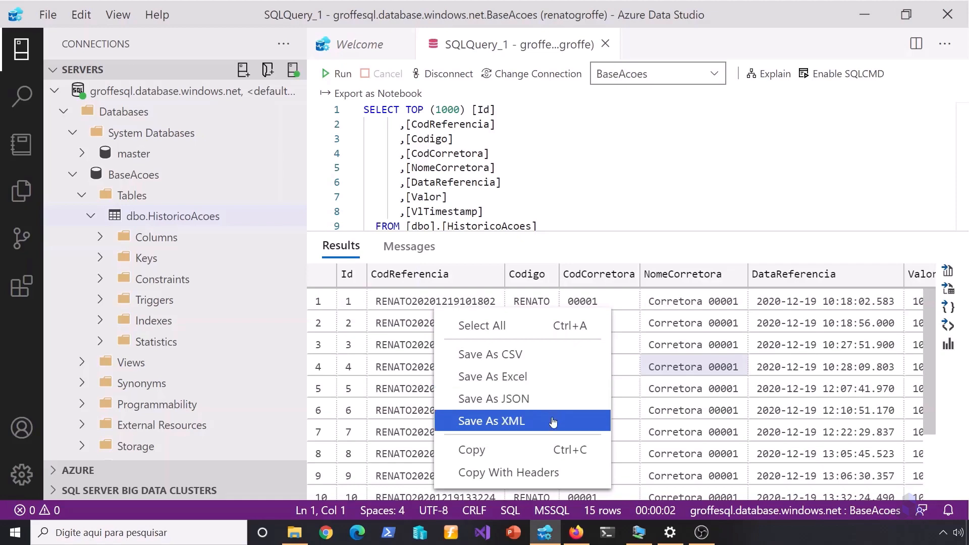
left_click(506, 404)
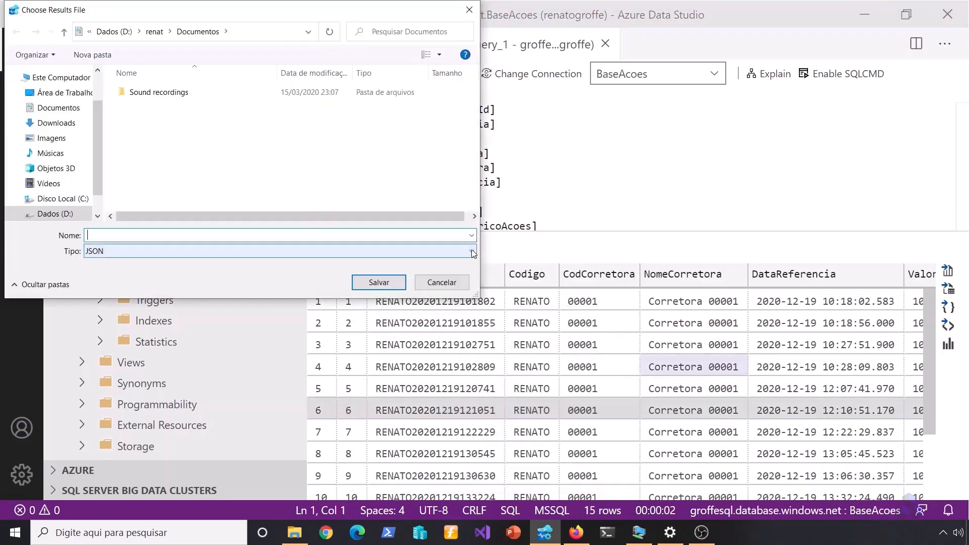
type("TesteXml")
left_click_drag(105, 235, 185, 238)
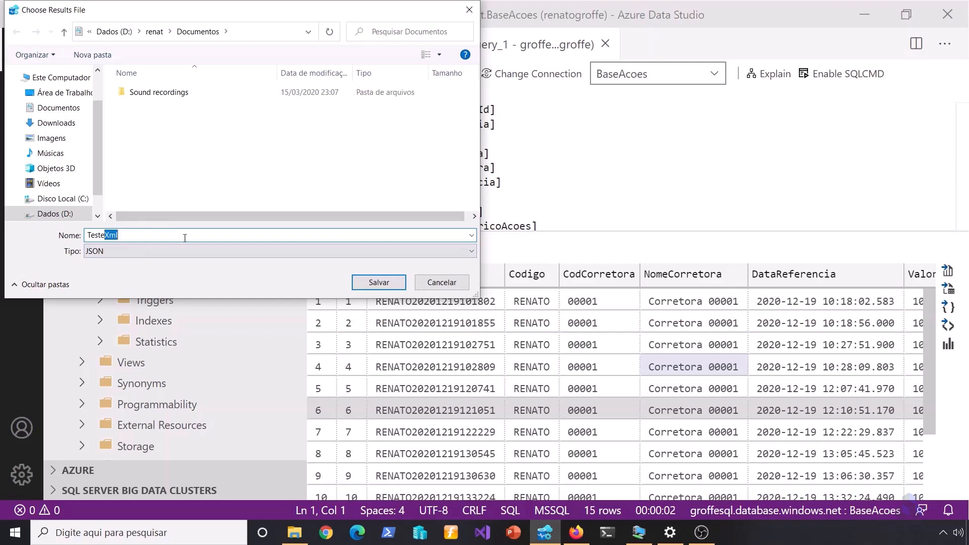
type("Json")
left_click(131, 251)
left_click(131, 251)
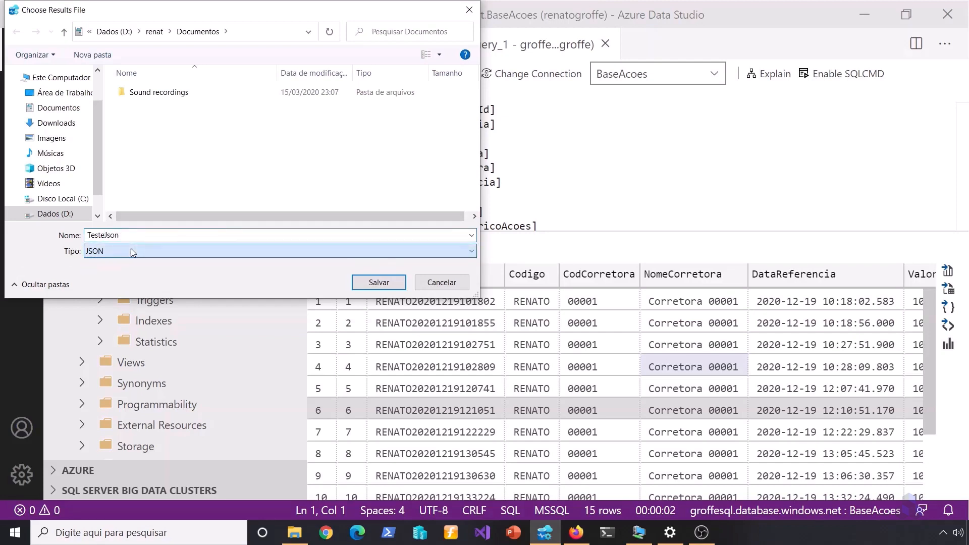
left_click(379, 282)
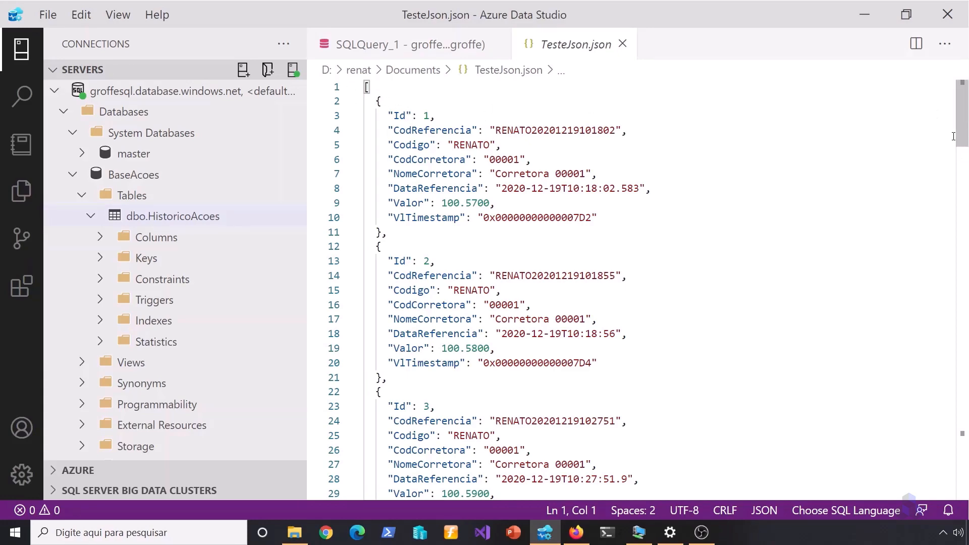
Examine the records in TesteJson.json through to the last entry and back near the beginning
left_click_drag(959, 132, 967, 445)
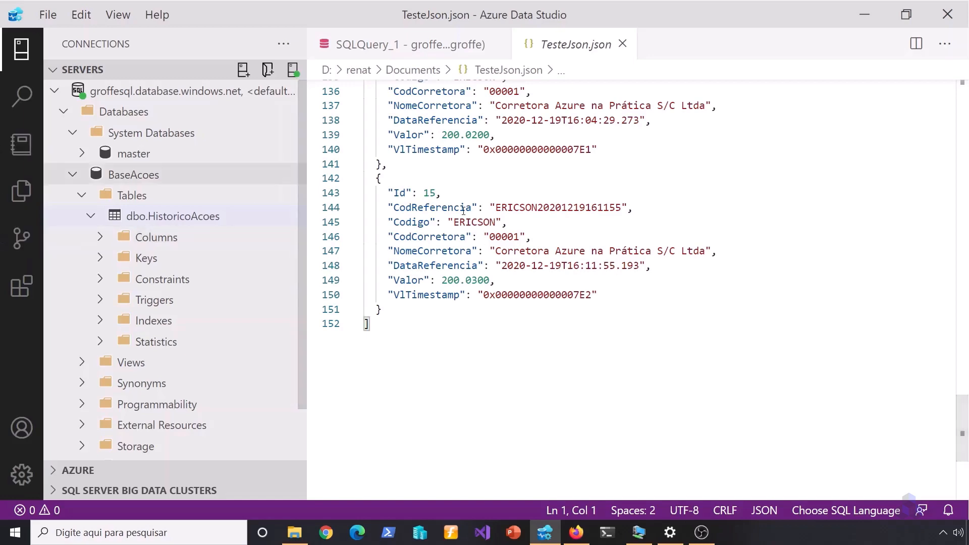
left_click(670, 212)
left_click_drag(962, 398, 967, 125)
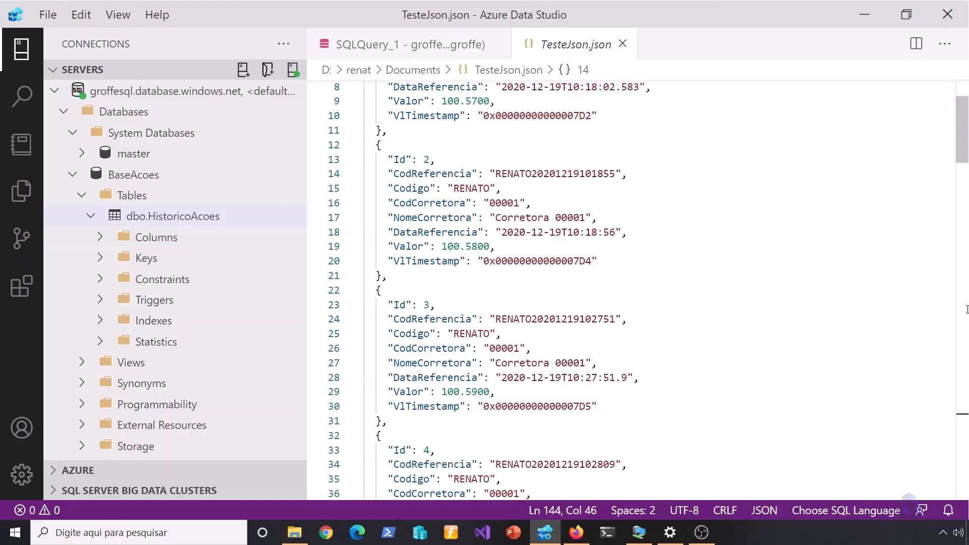
Compare the second row's values in the SQLQuery_1 results with the column definitions of dbo.HistoricoAcoes
left_click(401, 45)
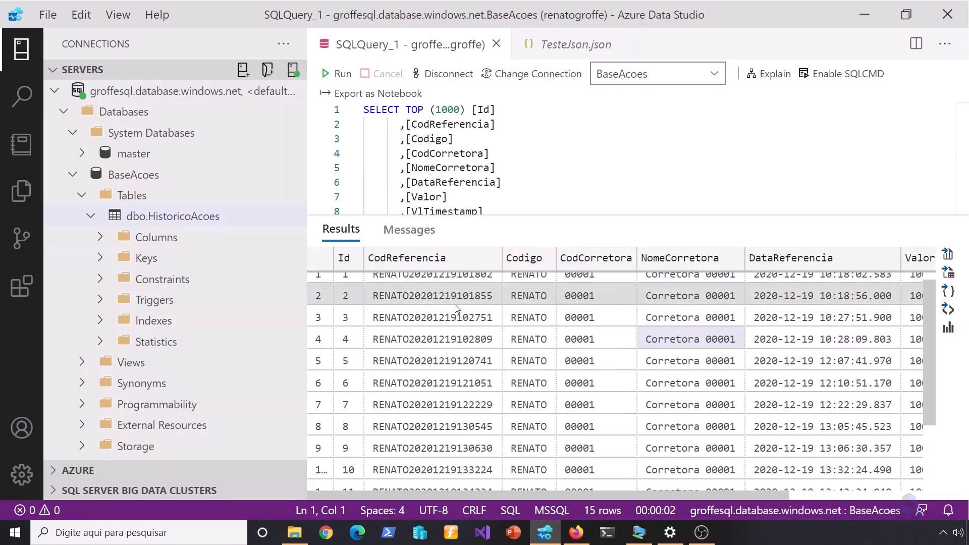
scroll(456, 308, "up", 1)
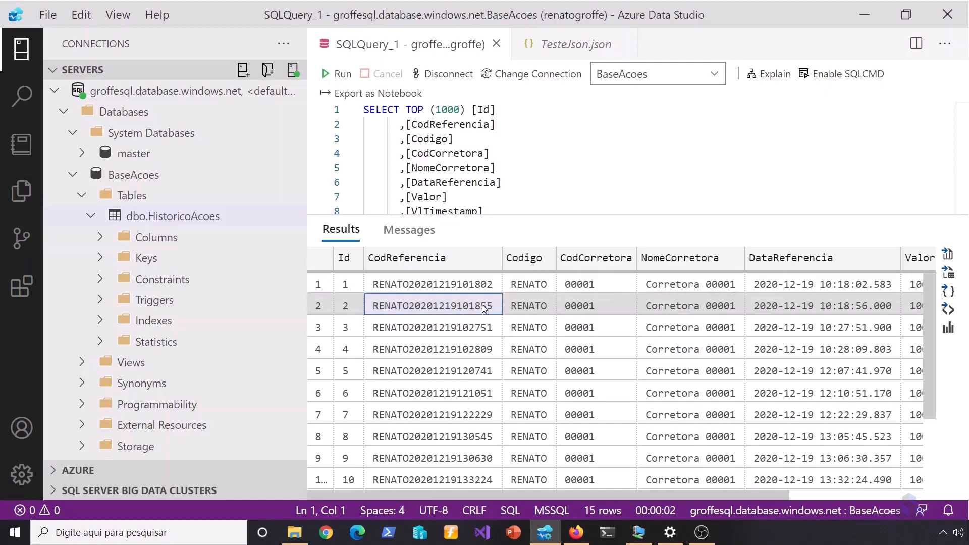
left_click(449, 306)
key("Right")
key("Right")
key("Right")
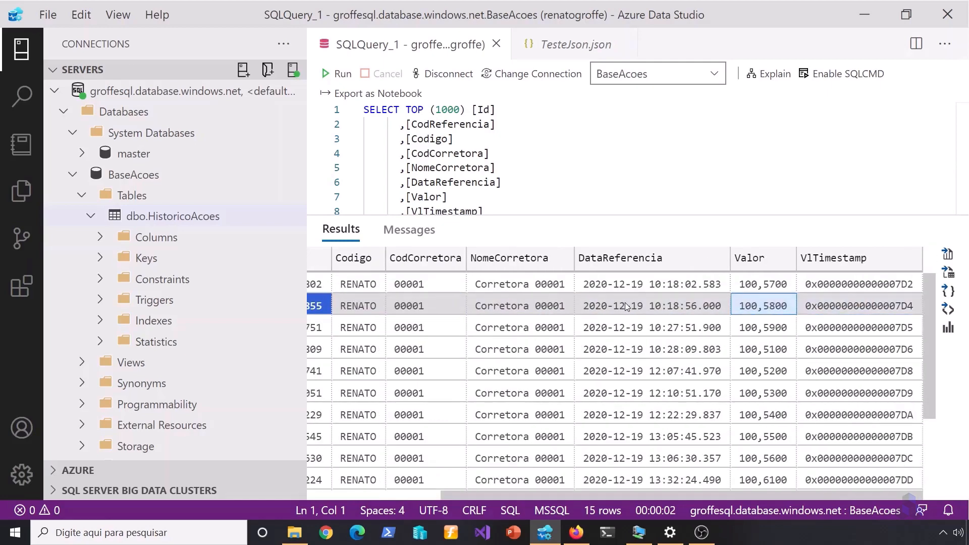
left_click(100, 240)
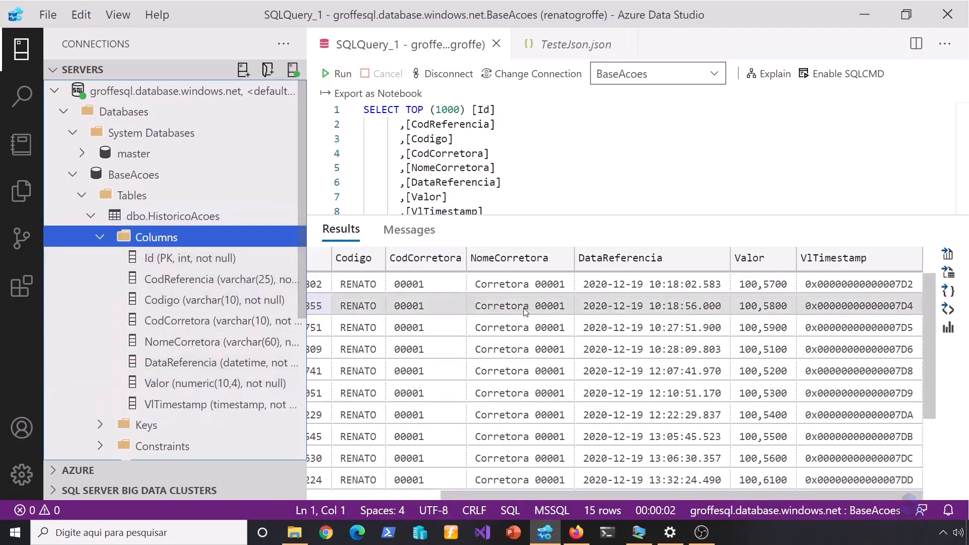
Save the query results as an Excel workbook named TesteExcel in the Documents folder
right_click(498, 314)
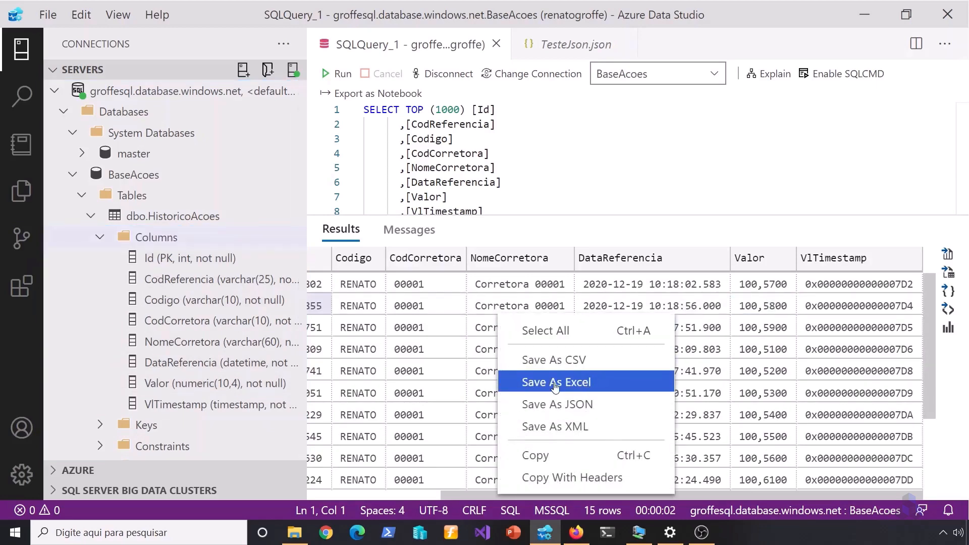
left_click(588, 384)
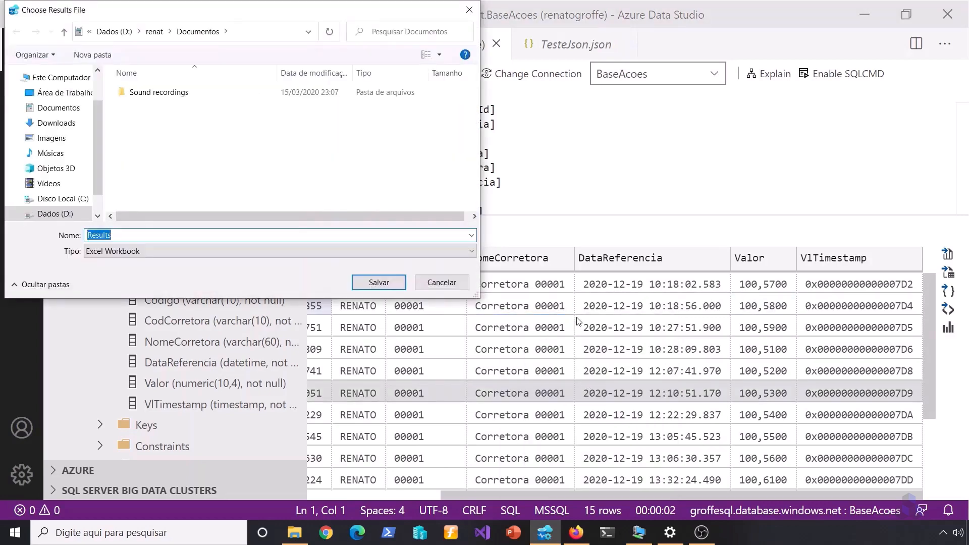
type("TesteExcel")
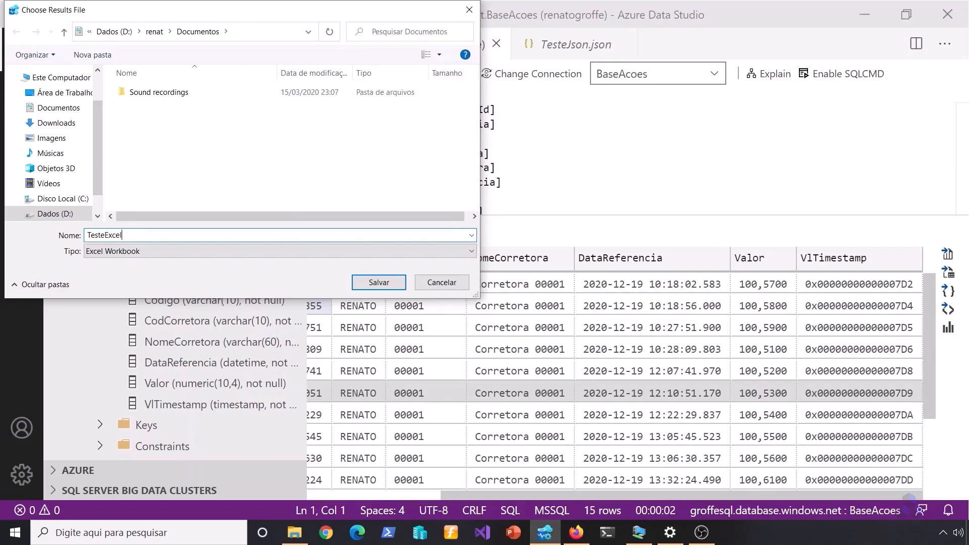
key("Return")
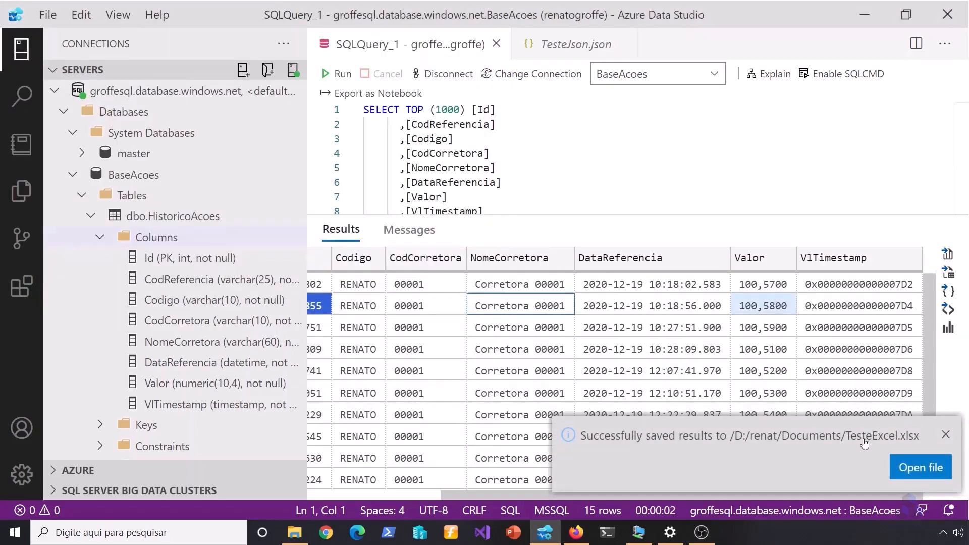
Open the saved TesteExcel workbook in Excel and inspect the DataReferencia value in cell F5
left_click(933, 462)
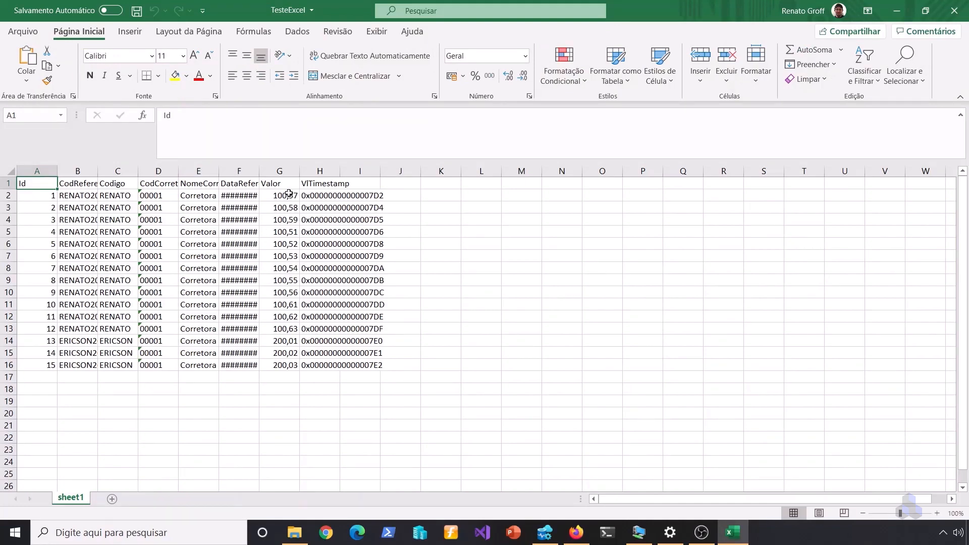
left_click(912, 514)
left_click(434, 303)
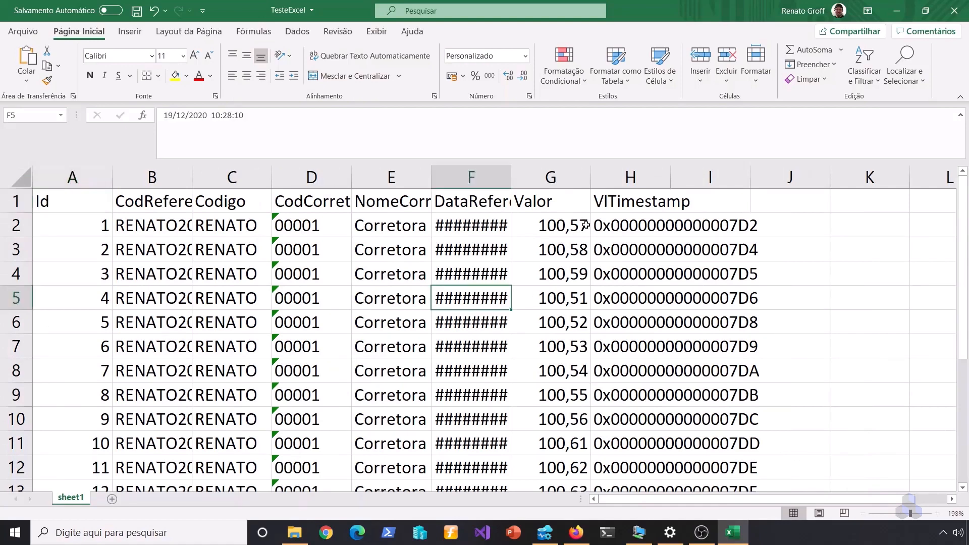
Inspect the Valor values in cells G2 to G5 of the TesteExcel sheet
left_click_drag(573, 223, 573, 279)
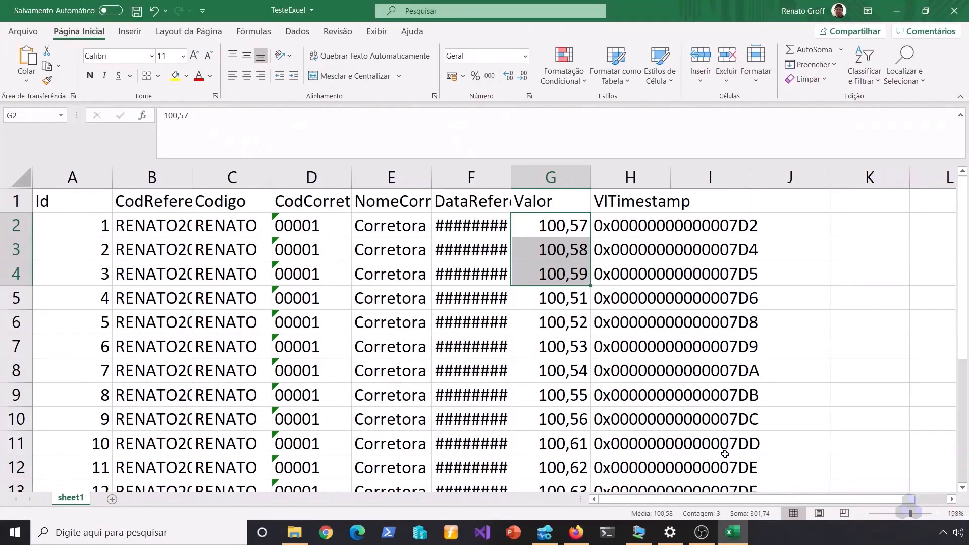
left_click(517, 302)
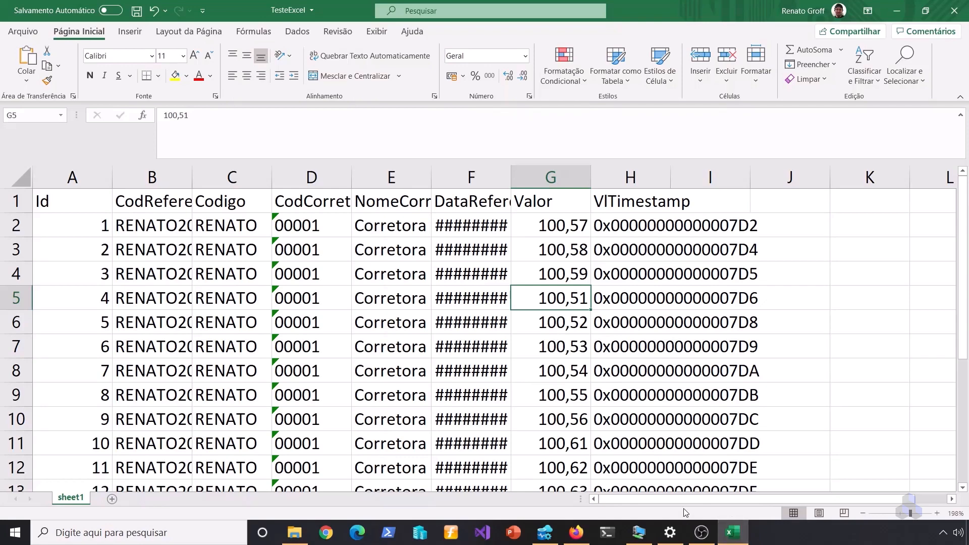
Switch back to Azure Data Studio, collapse dbo.HistoricoAcoes and expand BaseIndicadores down to its dbo.Indicadores table
left_click(550, 534)
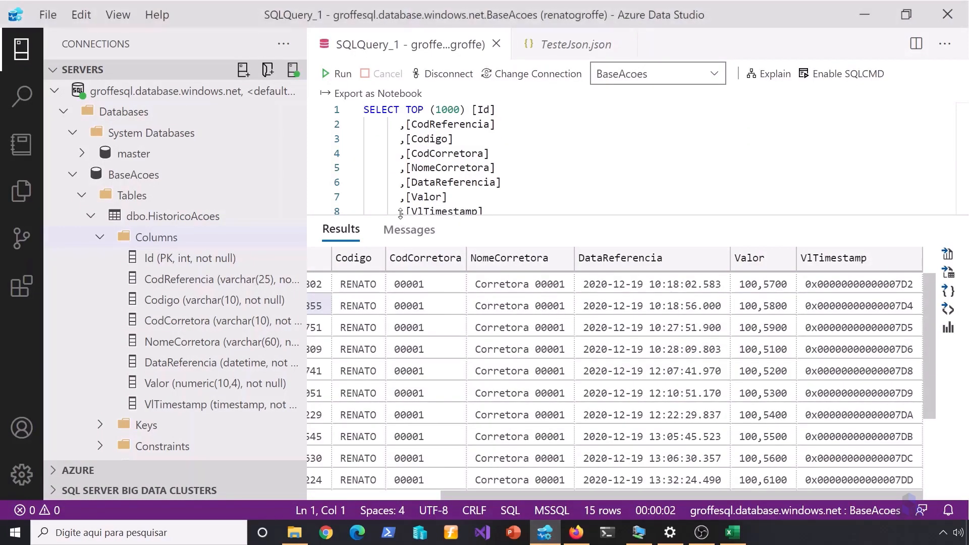
left_click(91, 217)
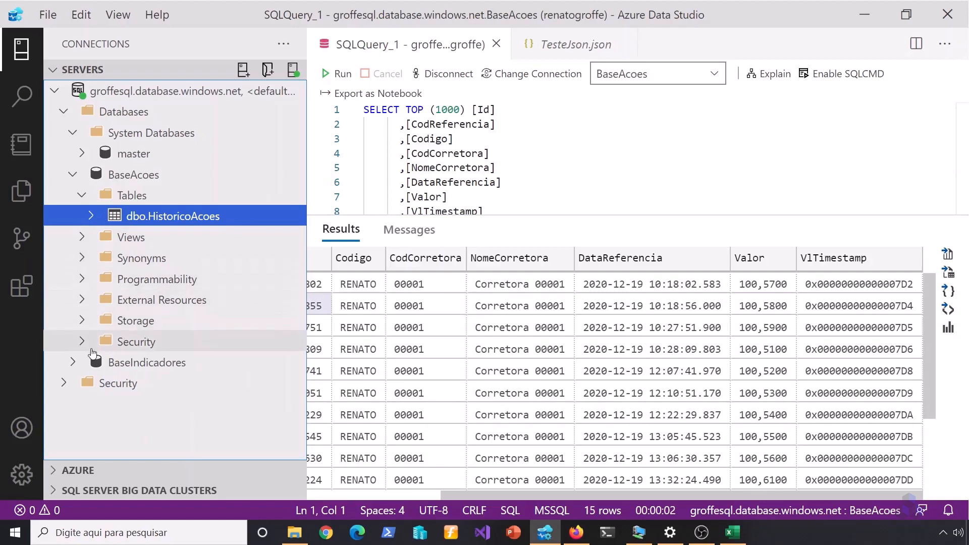
left_click(74, 363)
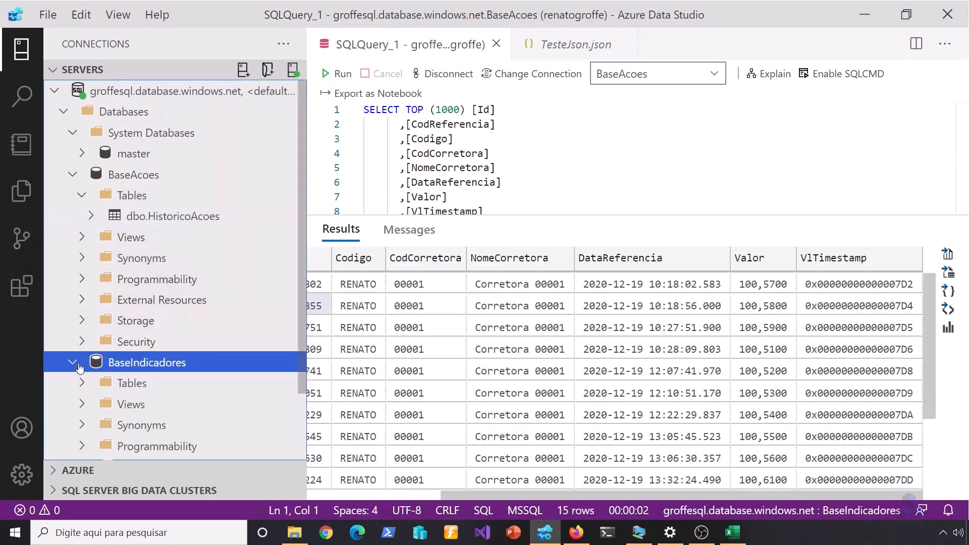
left_click(86, 382)
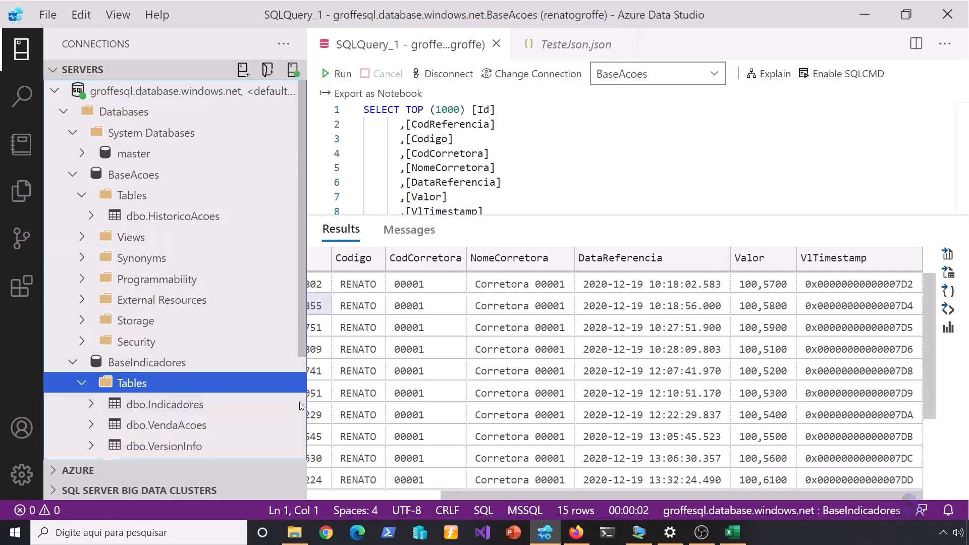
left_click_drag(302, 329, 302, 383)
left_click(183, 334)
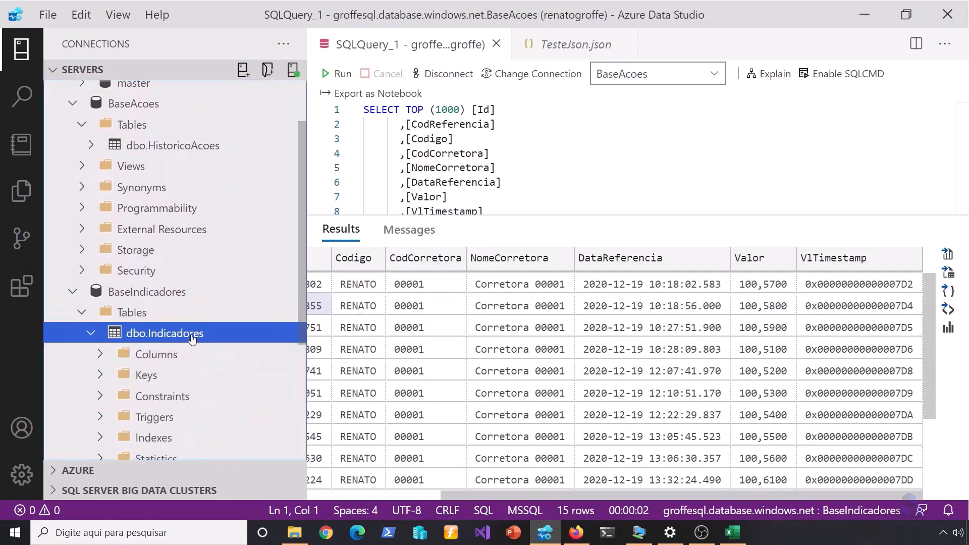
Create a new query on BaseIndicadores and write SELECT * FROM dbo.Indicadores, completing the table name from the suggestions
right_click(178, 295)
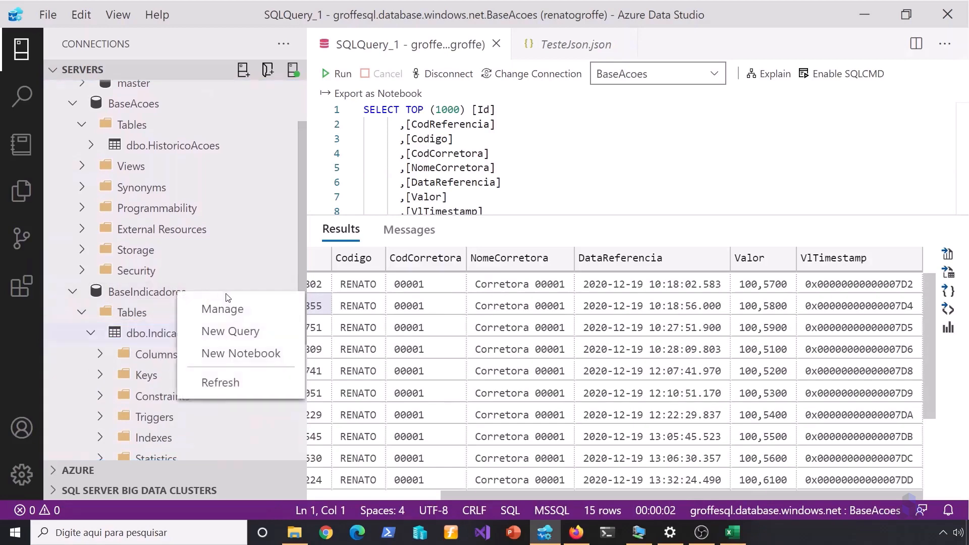
left_click(241, 332)
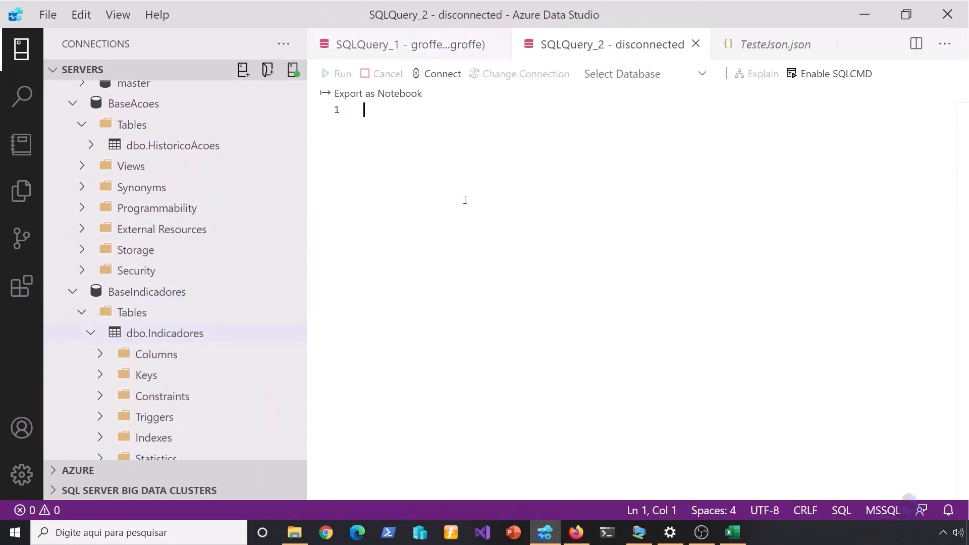
type("SEL")
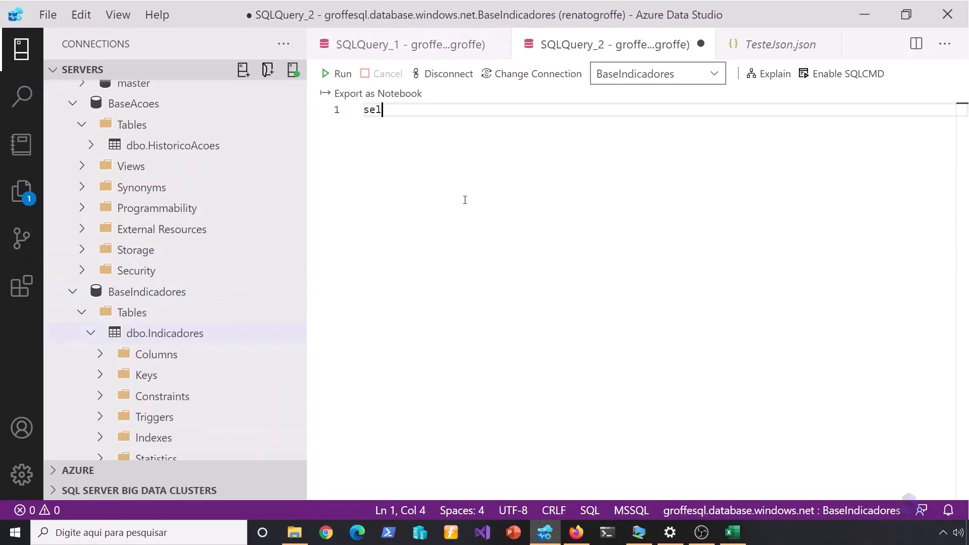
key("BackSpace")
type("LECT *")
key("Return")
type("FROM dbo.")
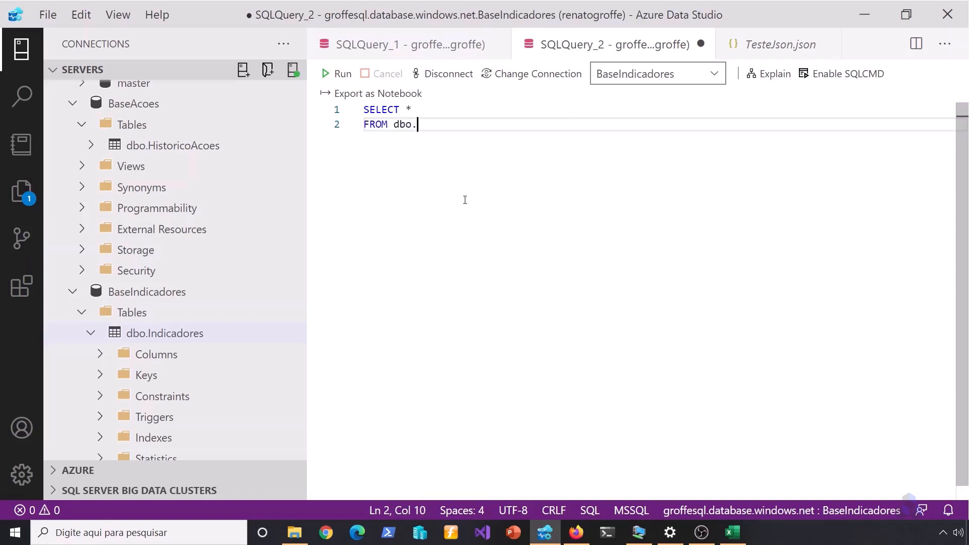
key("Up")
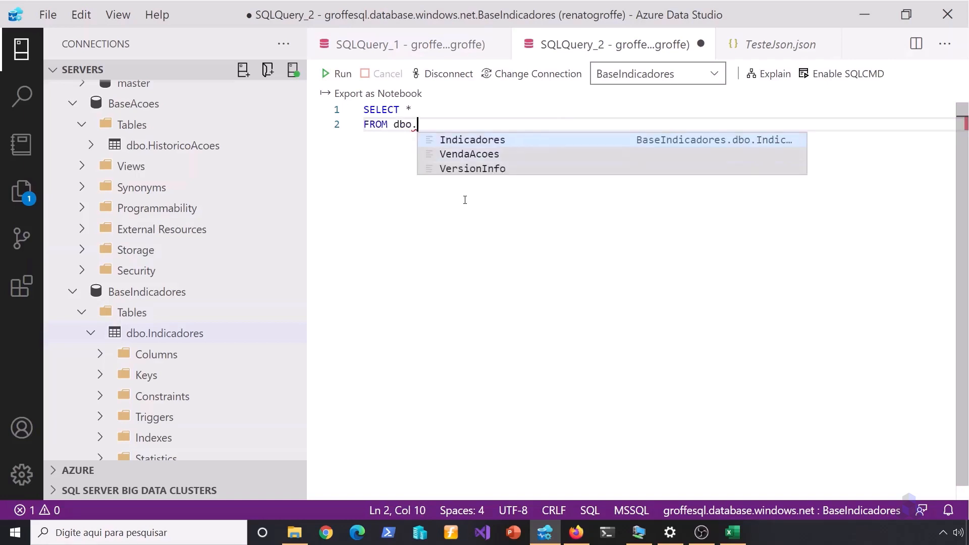
key("ctrl+equal")
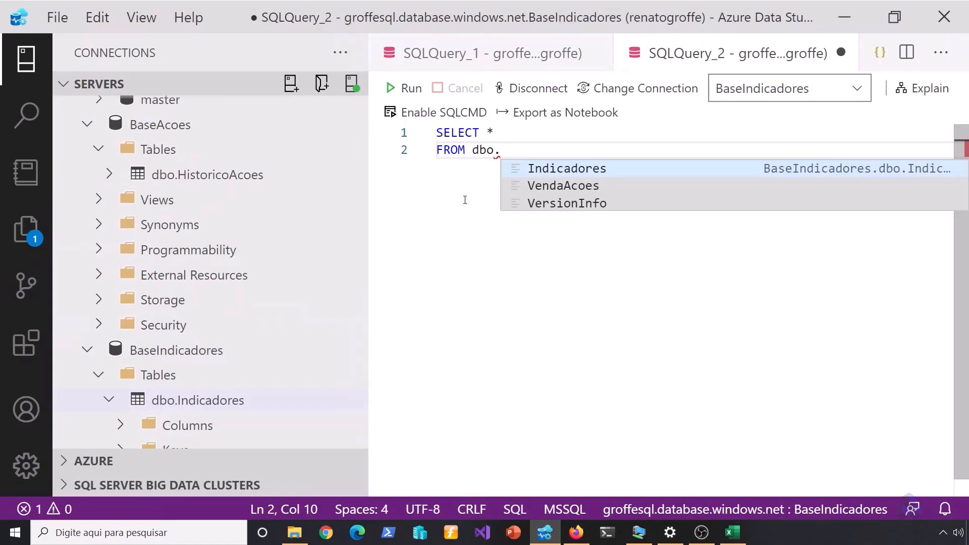
key("Return")
key("Return")
key("Return")
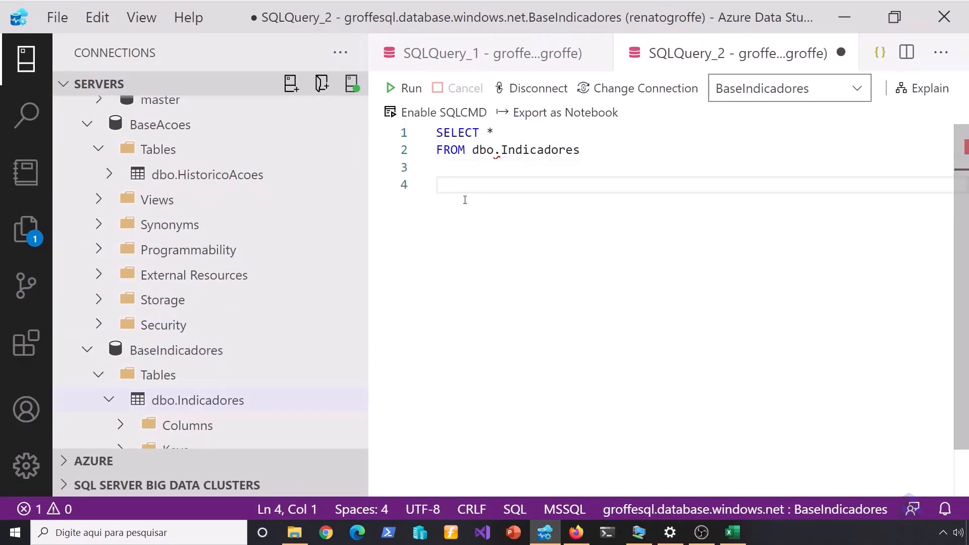
Check the keyword suggestions on the query's empty fourth line and the databases available for its connection
key("ctrl+space")
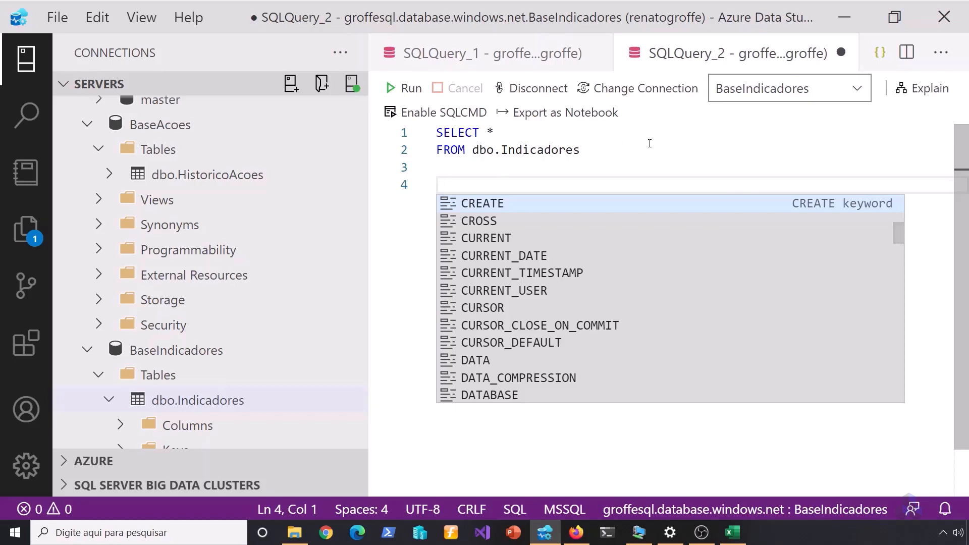
left_click(733, 138)
left_click(842, 93)
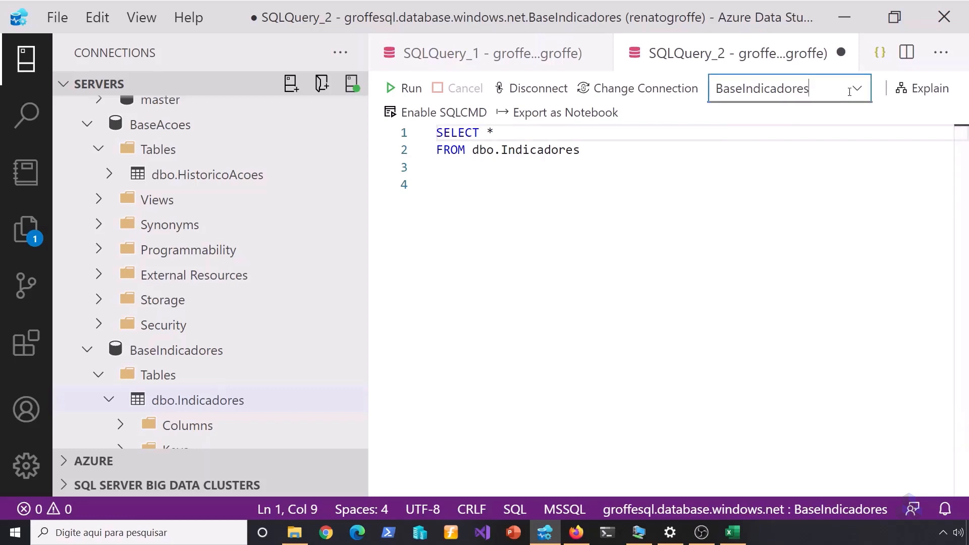
left_click(854, 90)
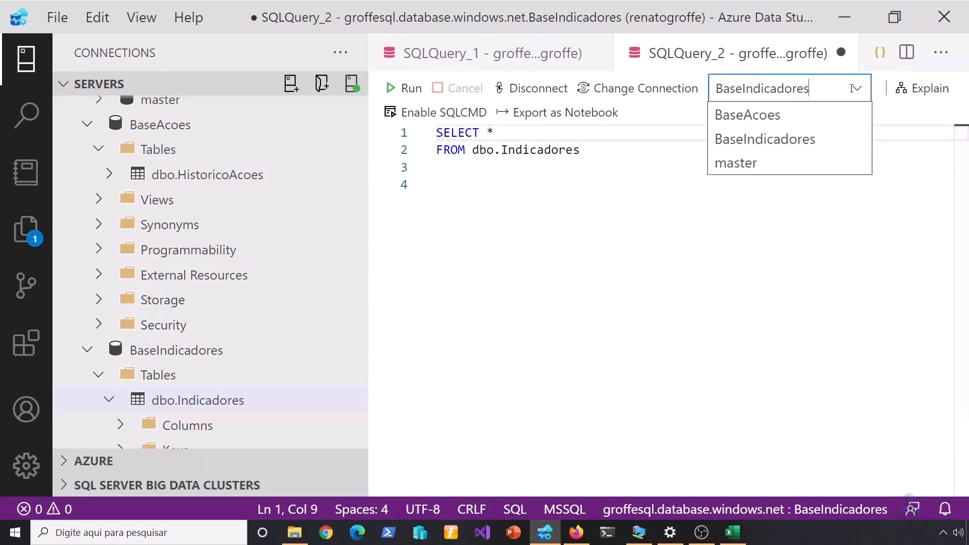
left_click(573, 231)
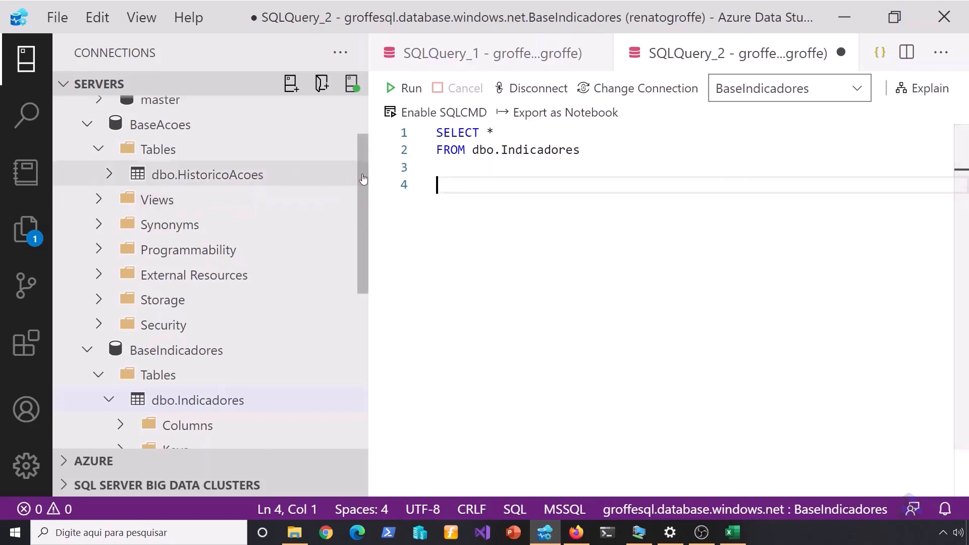
Browse the available extensions and examine which extensions the Admin Pack for SQL Server includes
left_click_drag(370, 186, 353, 187)
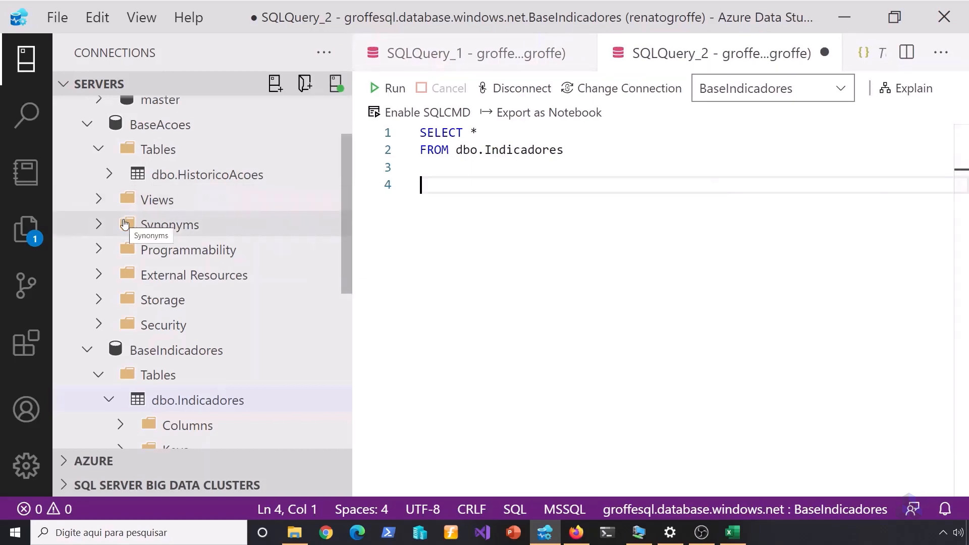
left_click(20, 353)
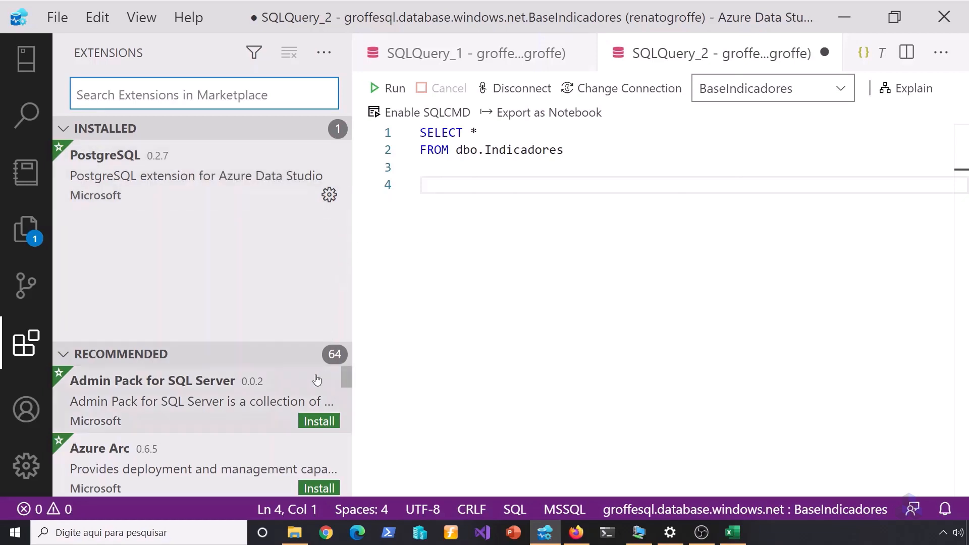
left_click_drag(265, 339, 273, 222)
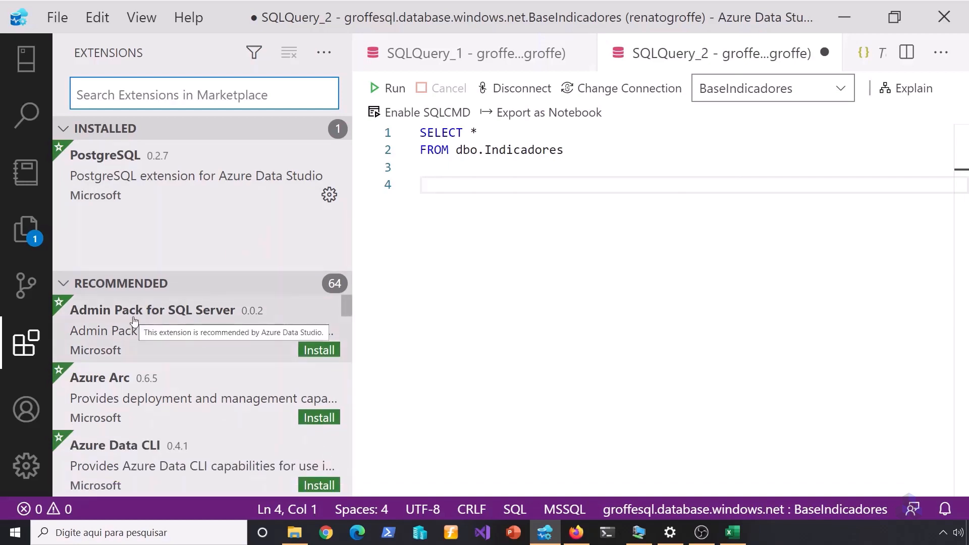
left_click(172, 330)
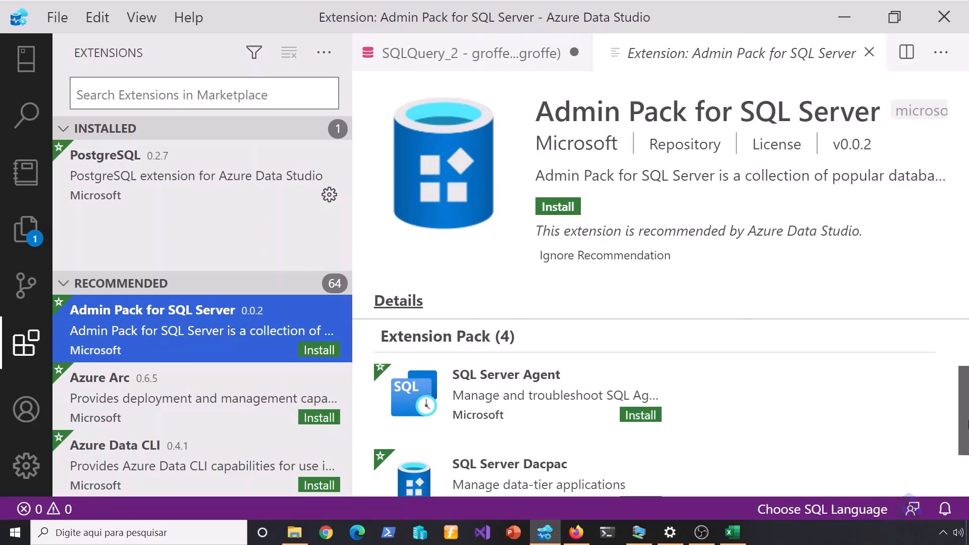
scroll(967, 420, "down", 3)
scroll(656, 429, "down", 1)
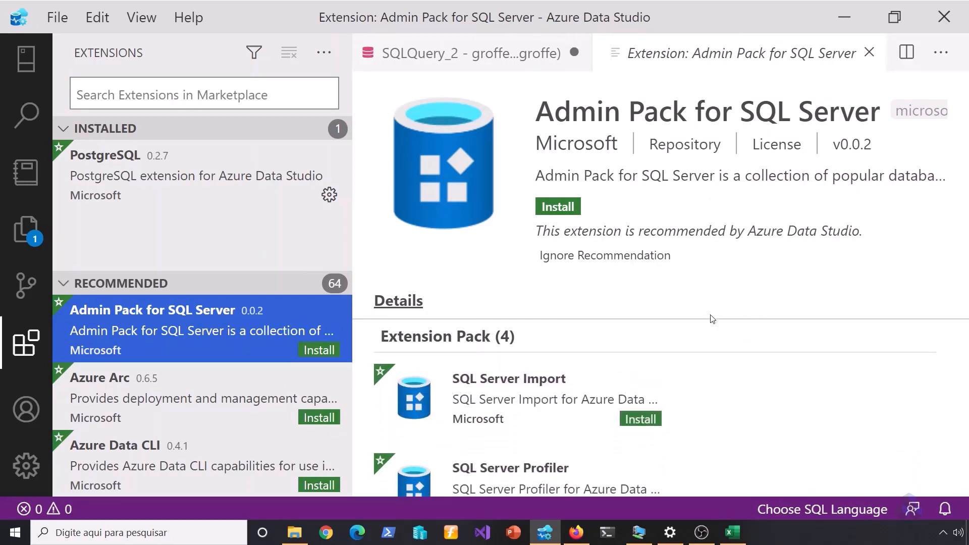
scroll(967, 434, "up", 3)
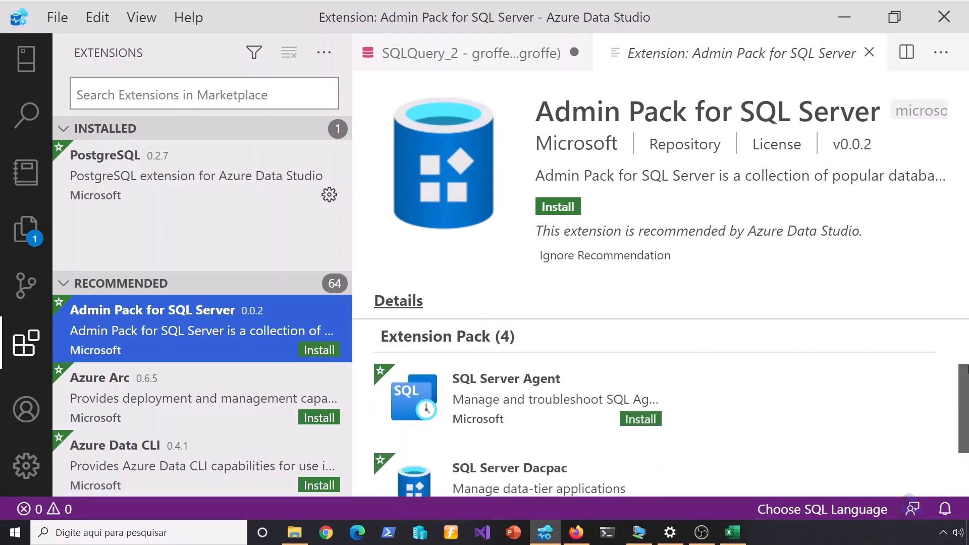
View the details of the recommended Idera SQL DM Performance Insights extension, and show the Source Control options
scroll(347, 310, "down", 2)
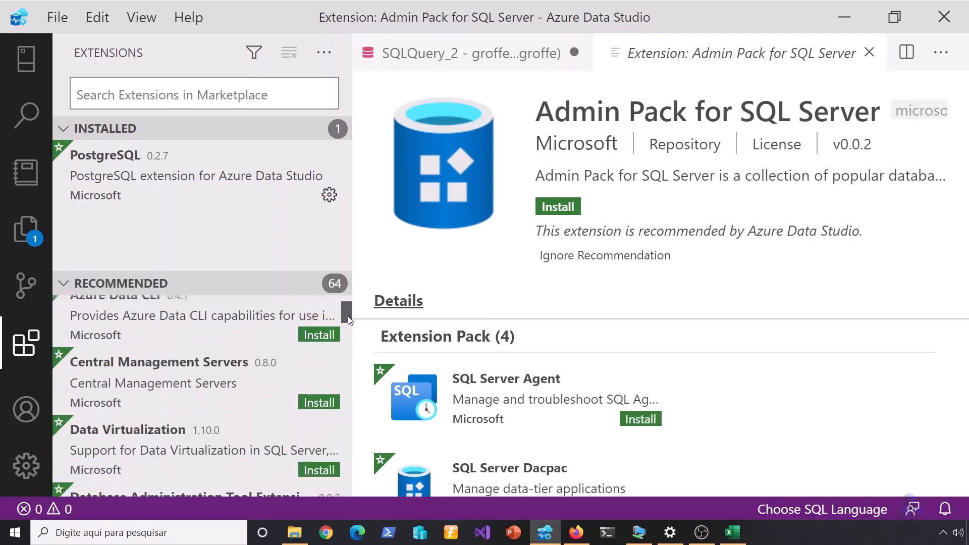
left_click_drag(347, 321, 348, 328)
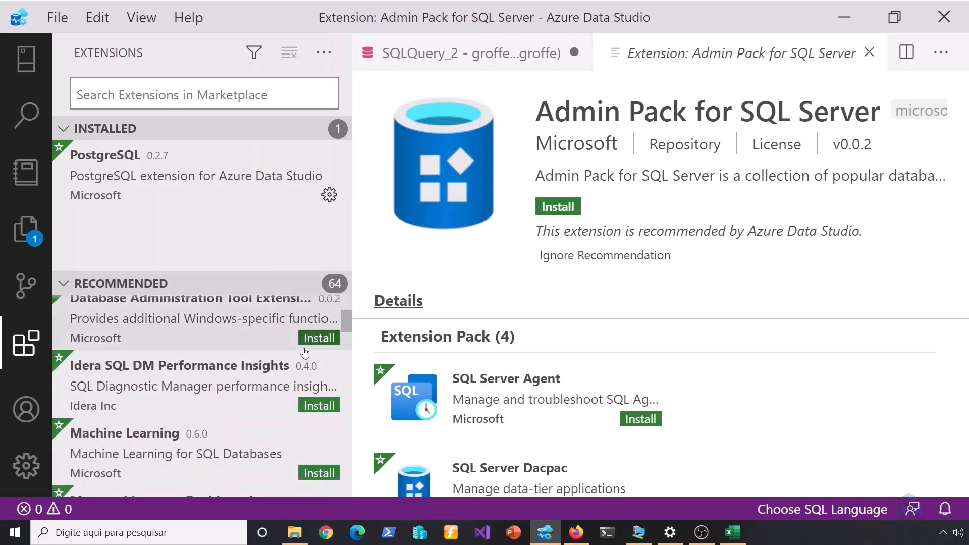
left_click(139, 396)
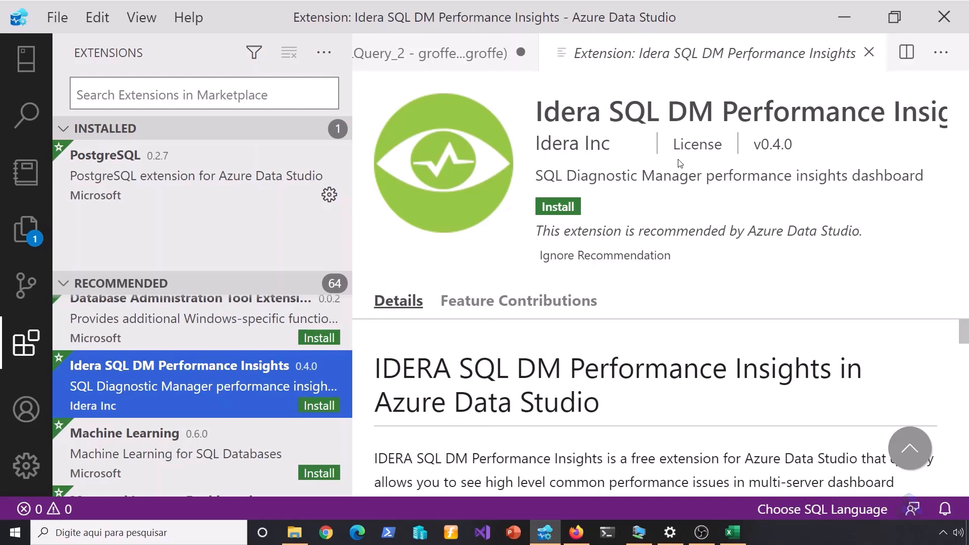
left_click(27, 286)
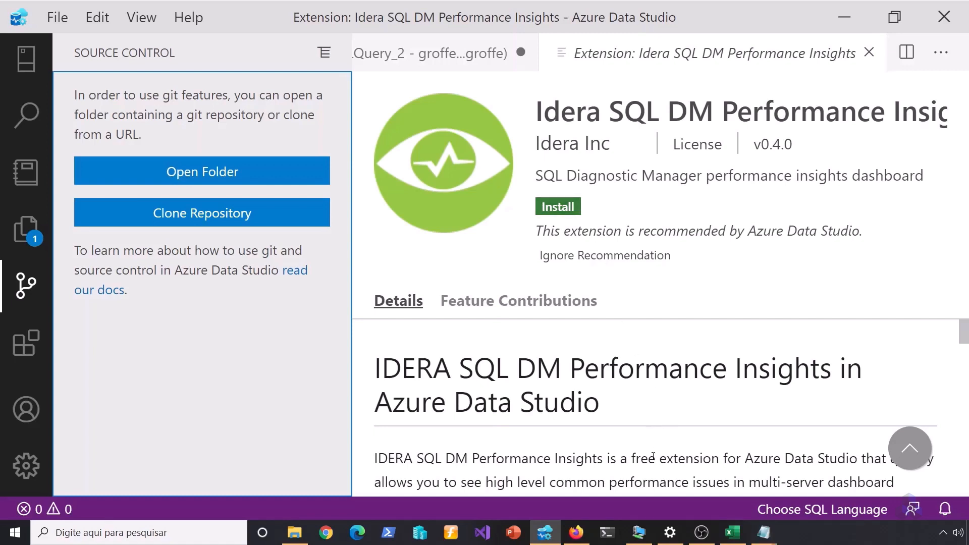
Switch to Visual Studio Code on the Ubuntu desktop and review the image, container name and SA password setting in sqlserver.sh
left_click(645, 531)
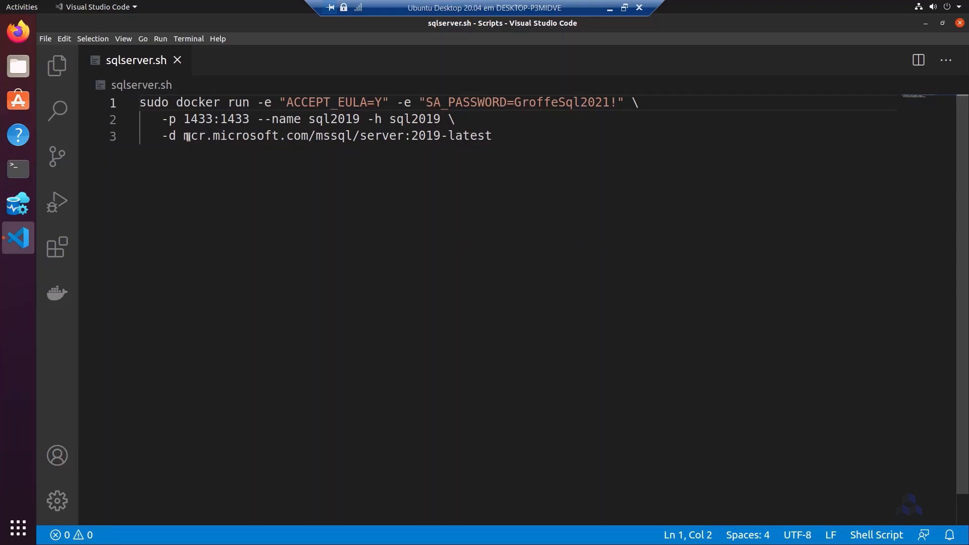
left_click_drag(191, 136, 441, 137)
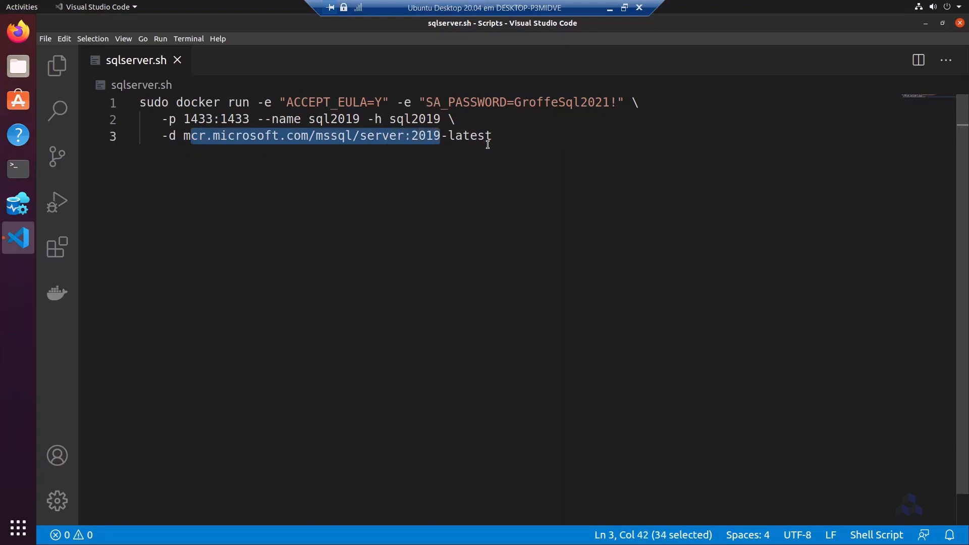
left_click(515, 143)
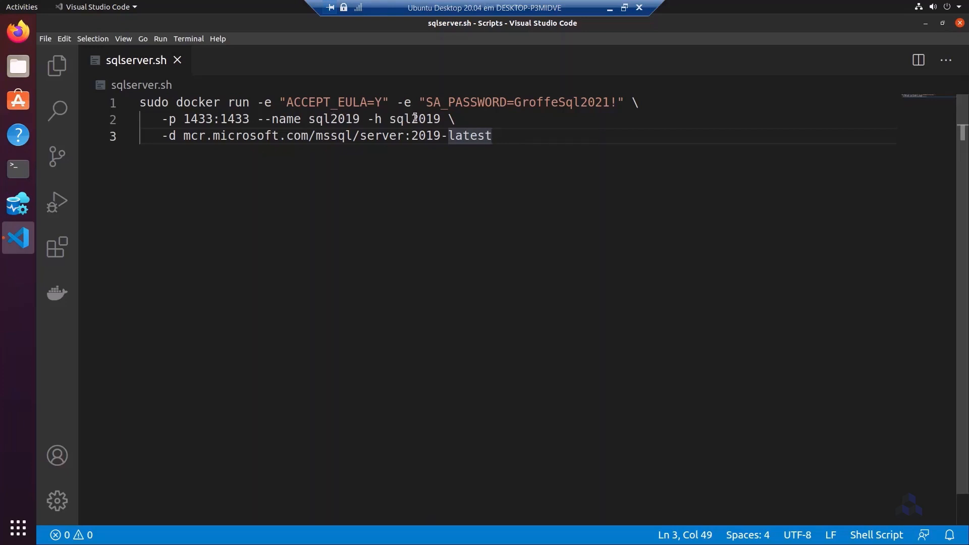
left_click(317, 120)
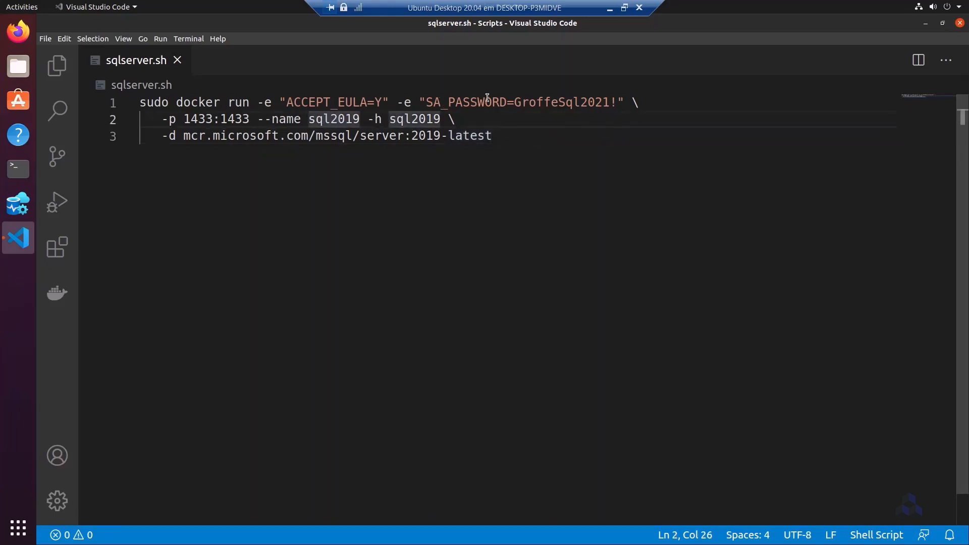
left_click(536, 103)
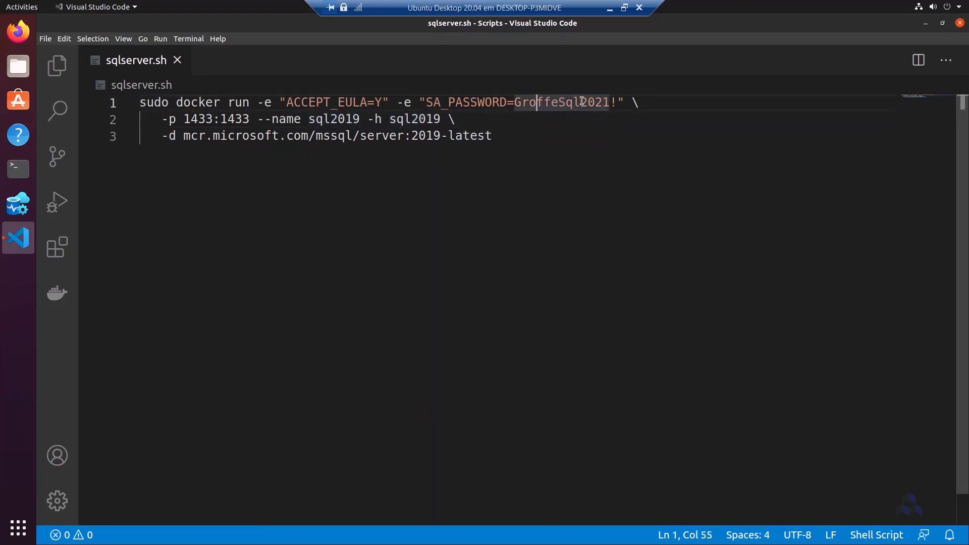
Copy the whole docker run command from sqlserver.sh, run it in a new terminal, and enter the sudo password
key("ctrl+a")
key("ctrl+c")
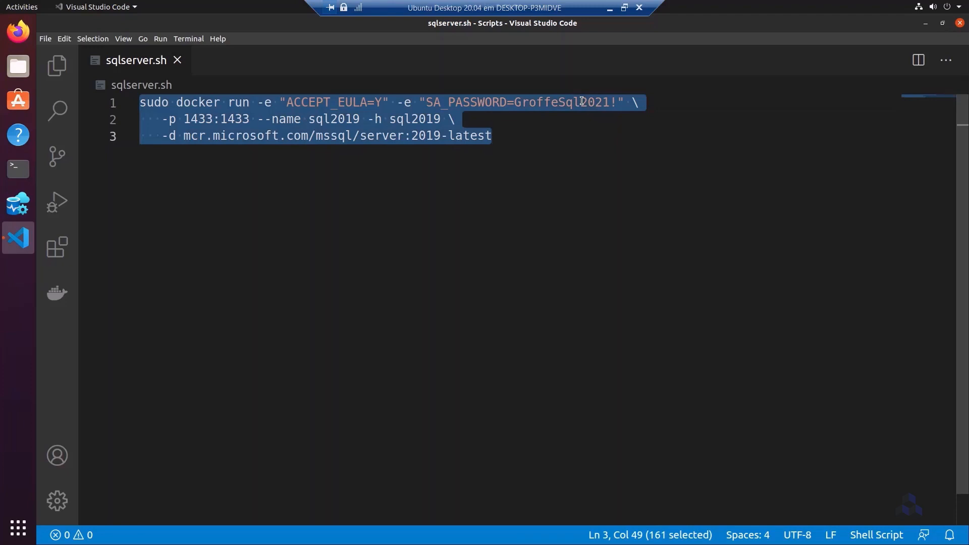
left_click(196, 41)
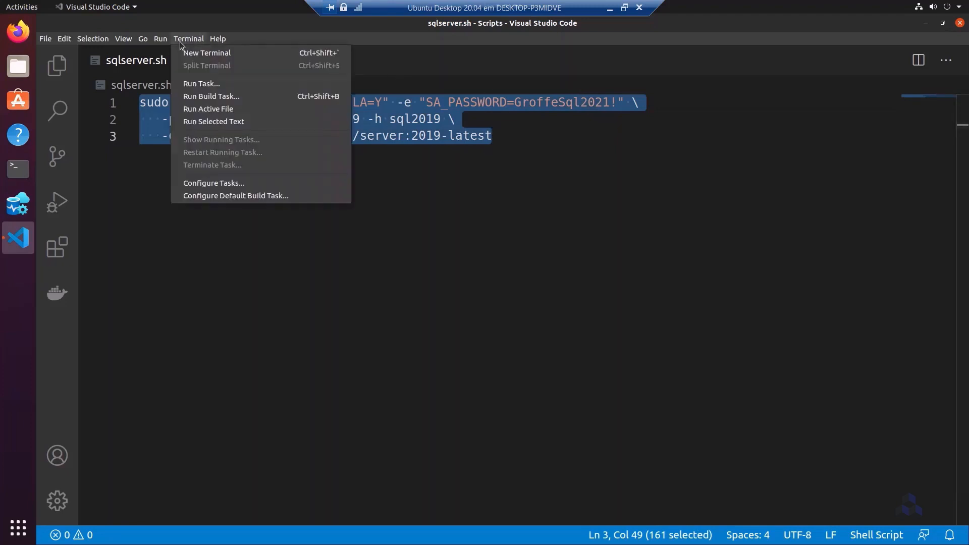
left_click(214, 54)
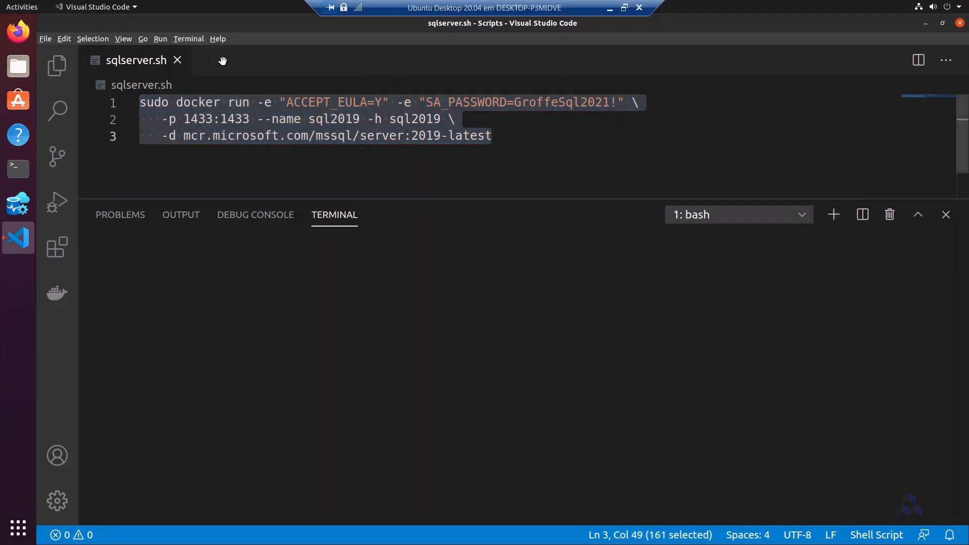
right_click(612, 272)
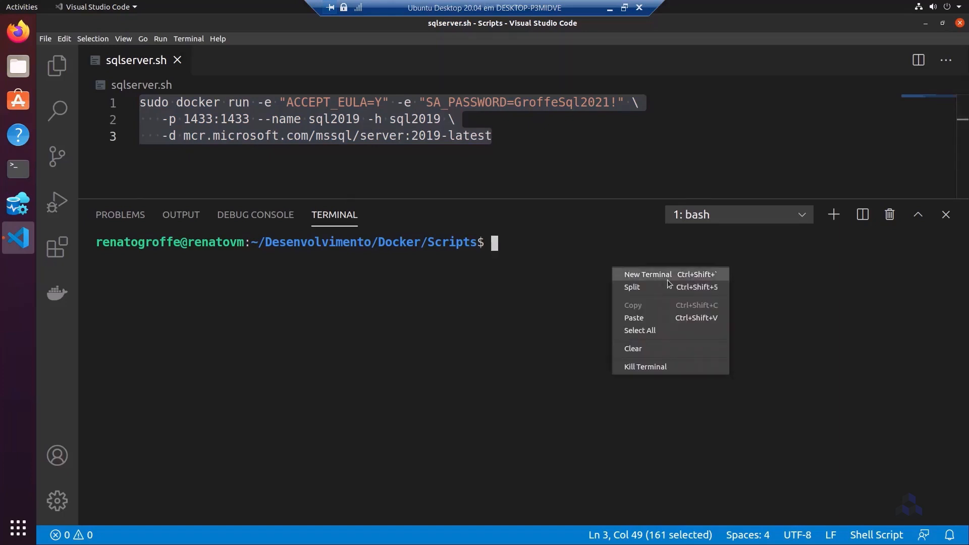
left_click(634, 318)
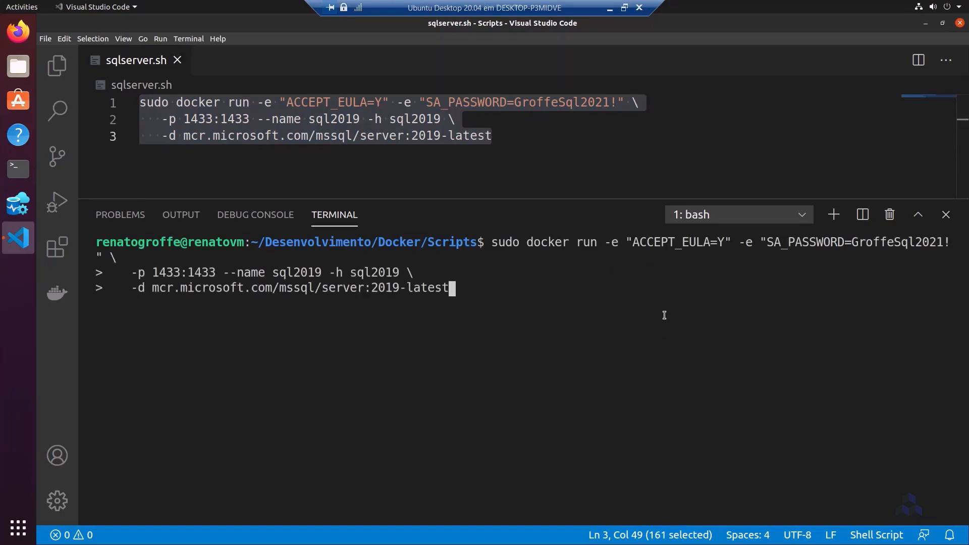
key("Return")
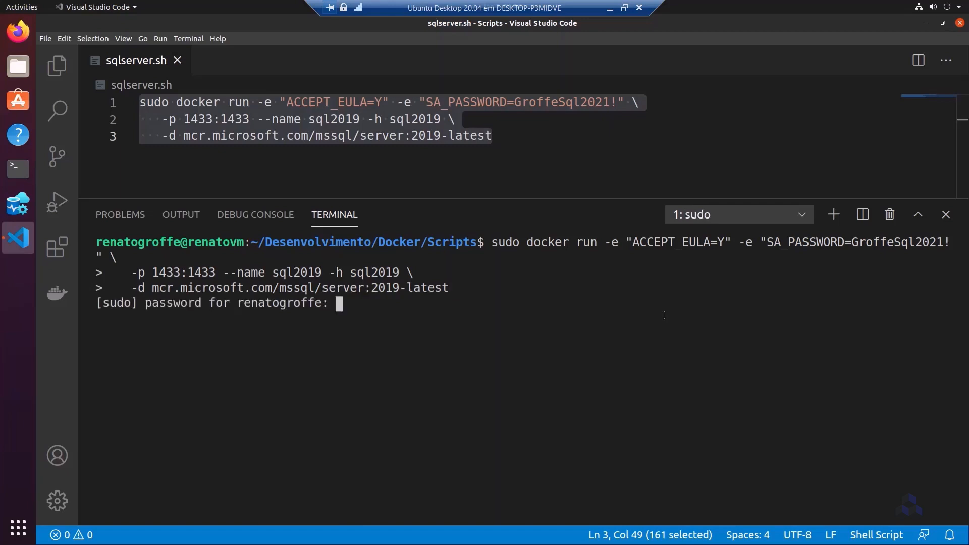
key("Return")
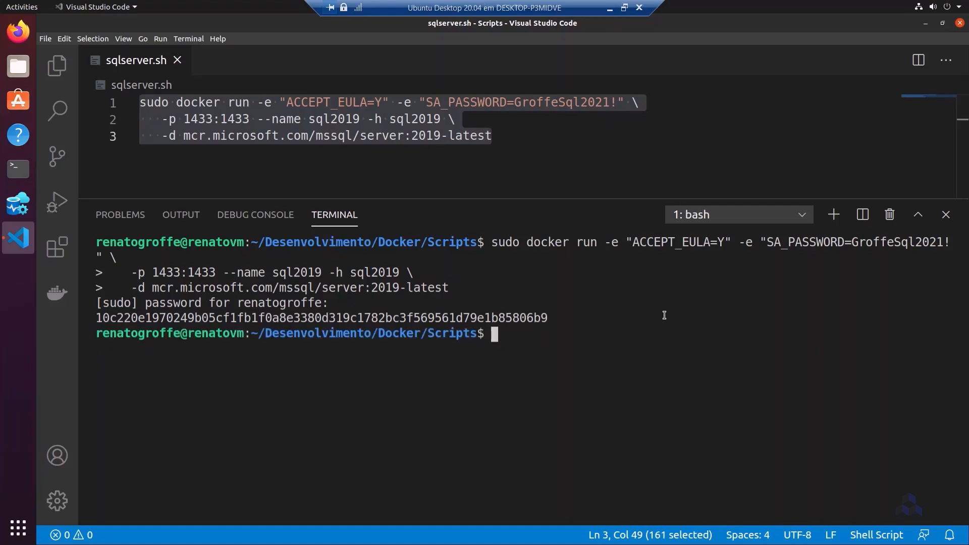
List the running Docker containers with sudo docker ps in the terminal
type("sudo")
key("BackSpace")
key("BackSpace")
key("BackSpace")
key("BackSpace")
key("BackSpace")
type("sudo docker ps")
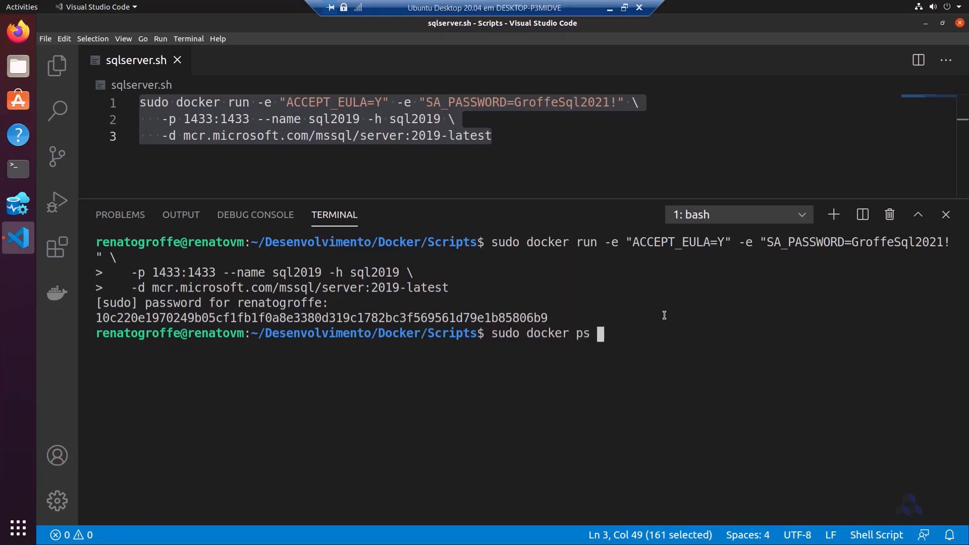
key("Return")
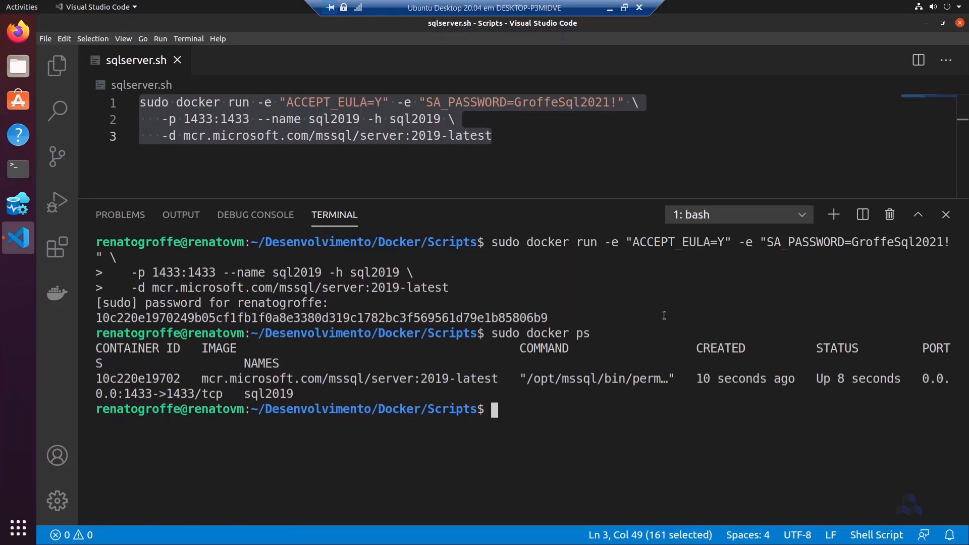
Switch to Azure Data Studio, connect to the saved Azure SQL server, and expand it down to the tables of BaseIndicadores
left_click(24, 204)
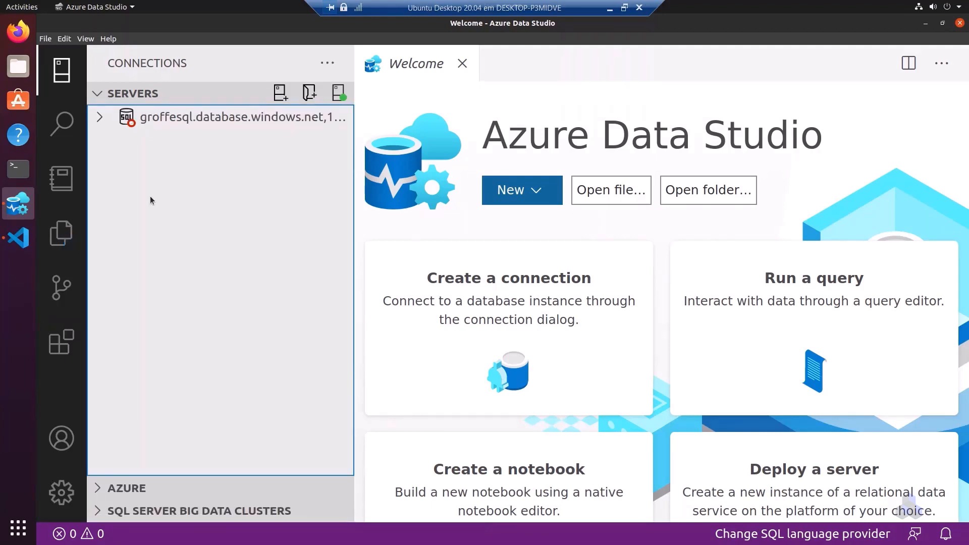
key("ctrl+equal")
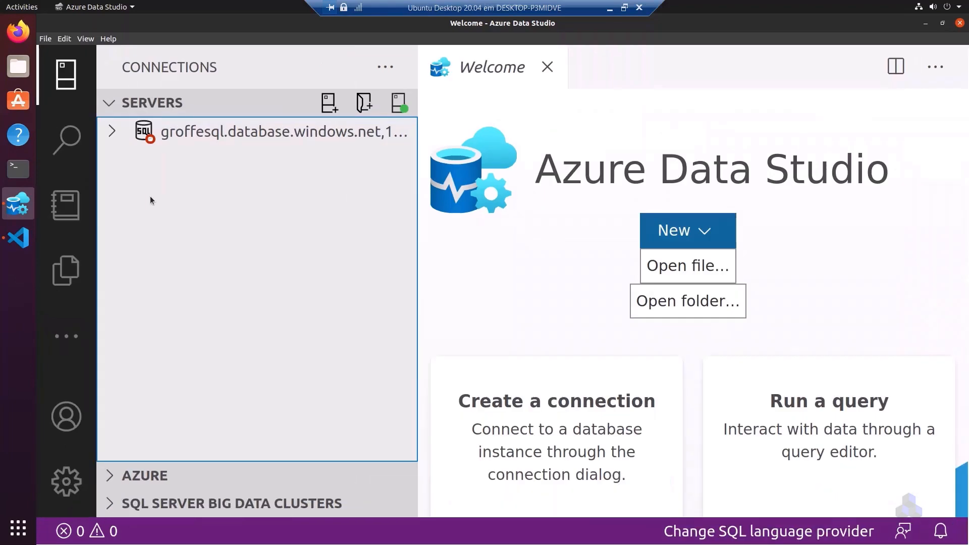
key("ctrl+equal")
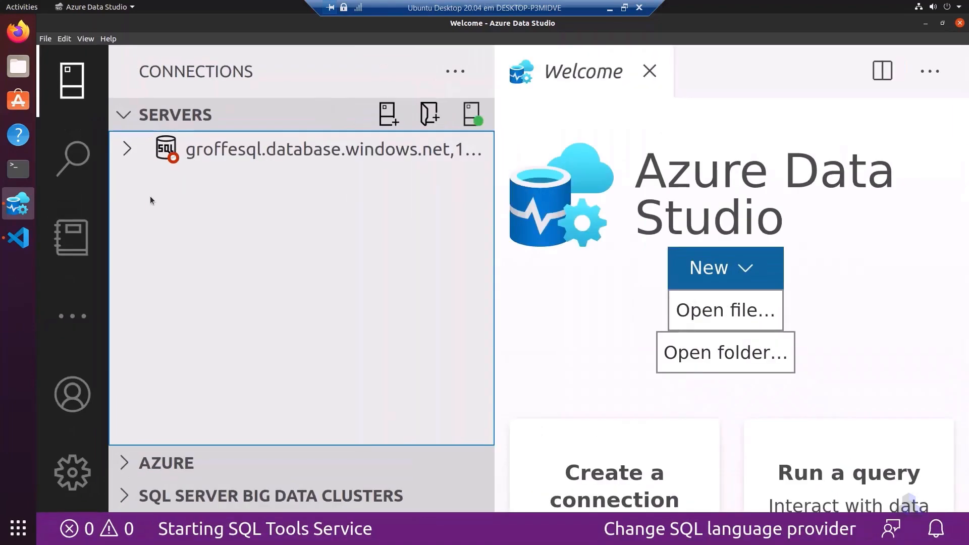
key("ctrl+minus")
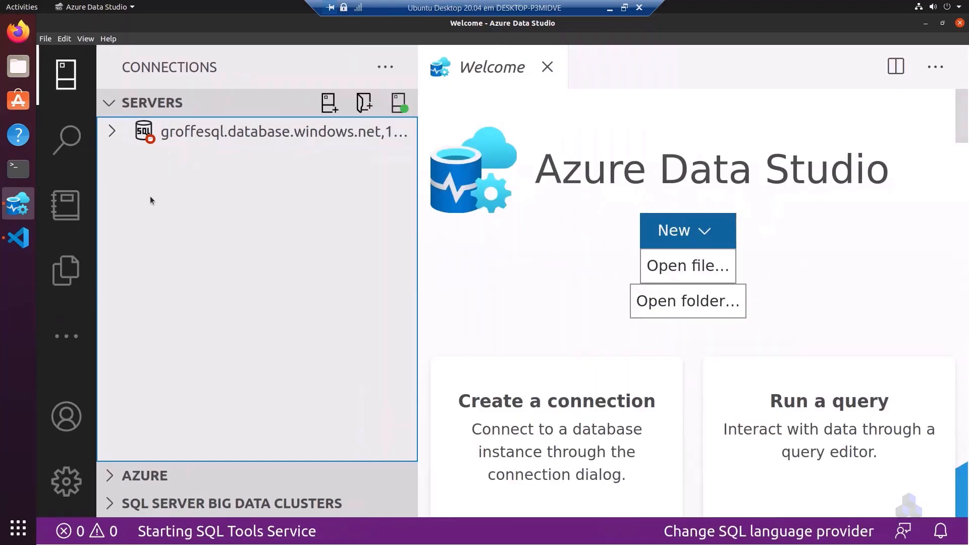
key("ctrl+minus")
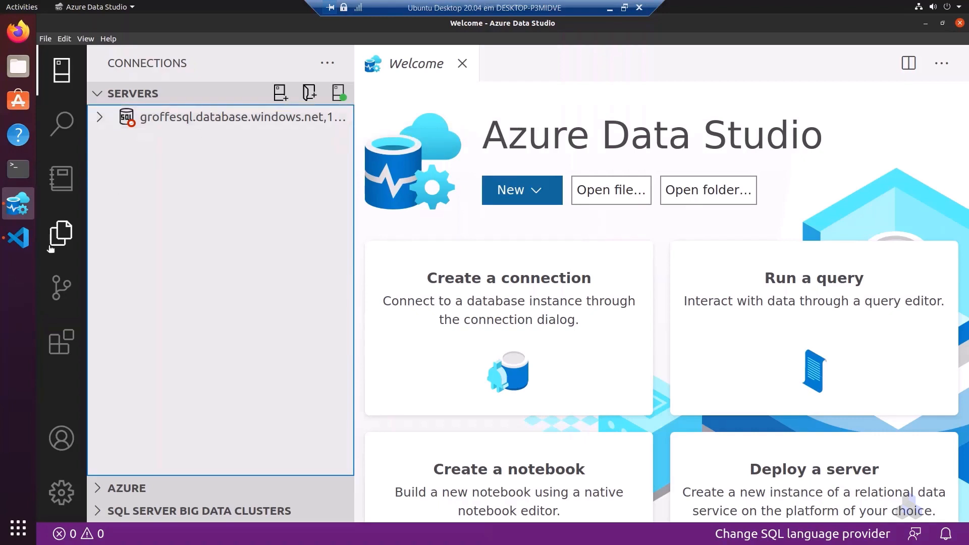
left_click(173, 122)
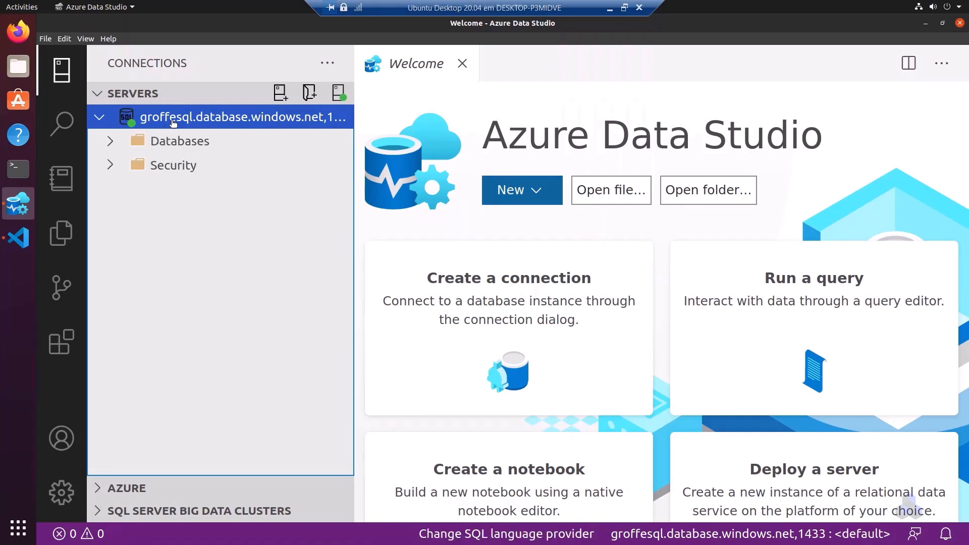
left_click(119, 148)
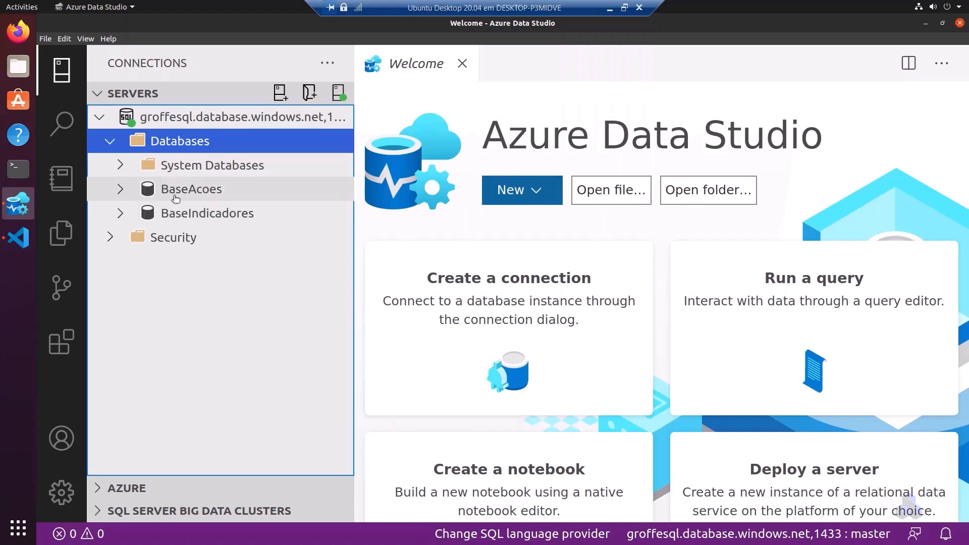
left_click(134, 219)
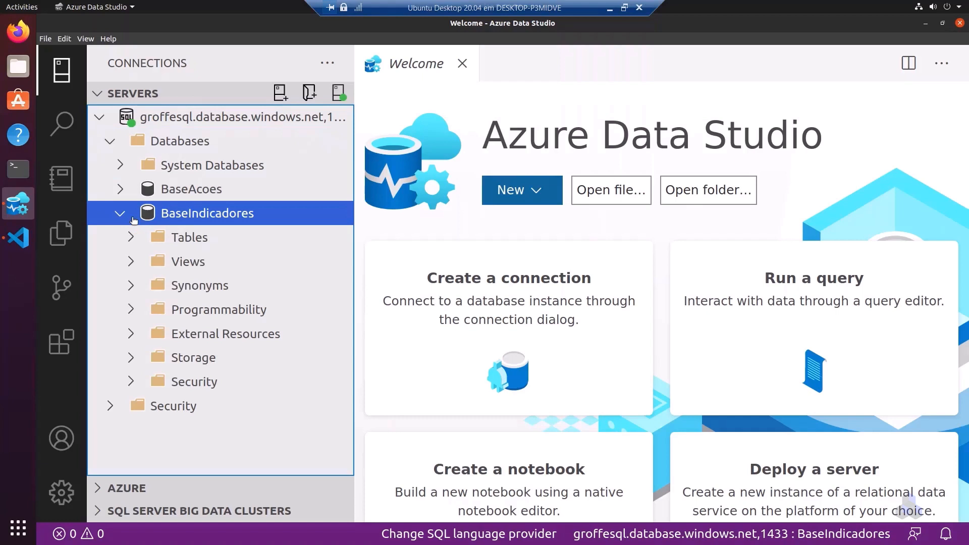
left_click(137, 239)
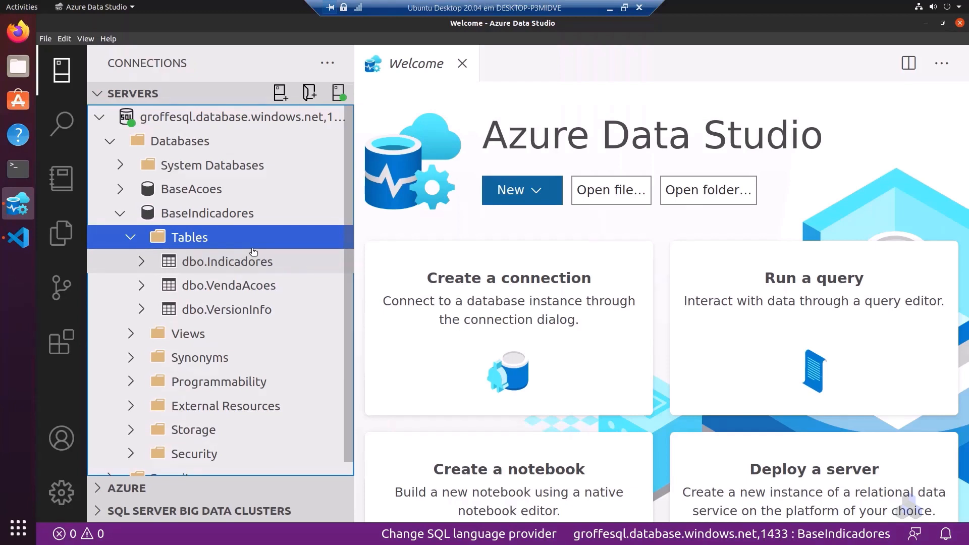
Collapse the Azure SQL server and fill in a new connection with server localhost,1433 and user name sa, checking the port in sqlserver.sh
left_click(111, 119)
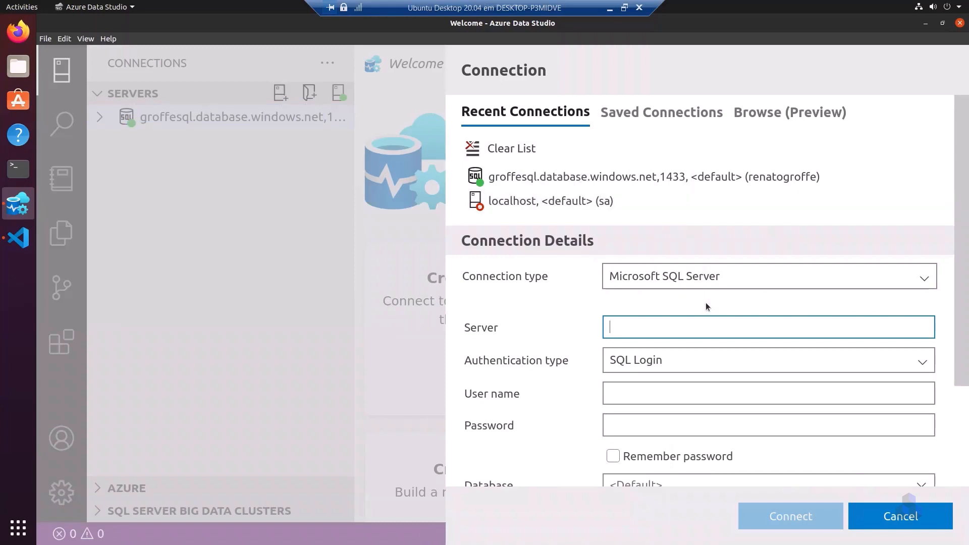
type("localhost")
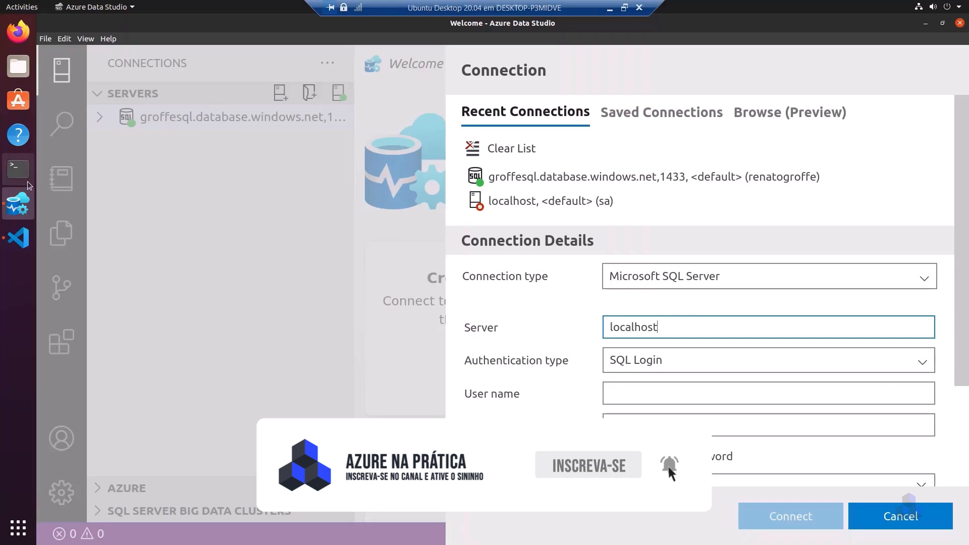
left_click(19, 238)
left_click(419, 119)
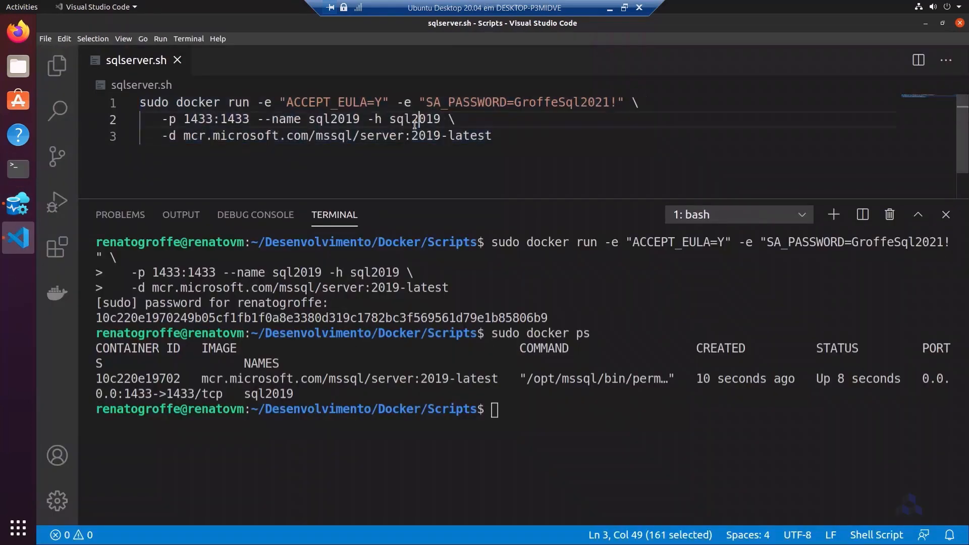
left_click(212, 119)
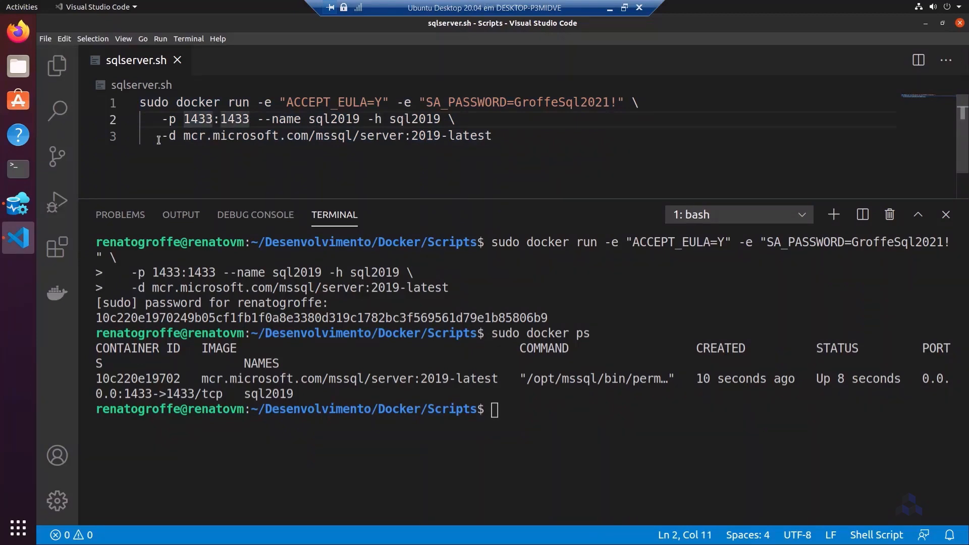
left_click(28, 200)
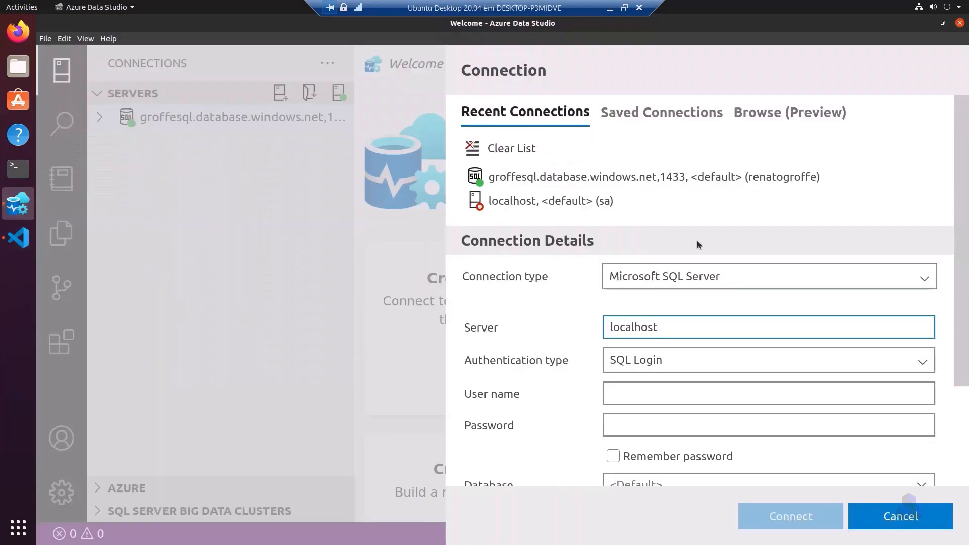
type(",1433")
left_click(668, 395)
type("sa")
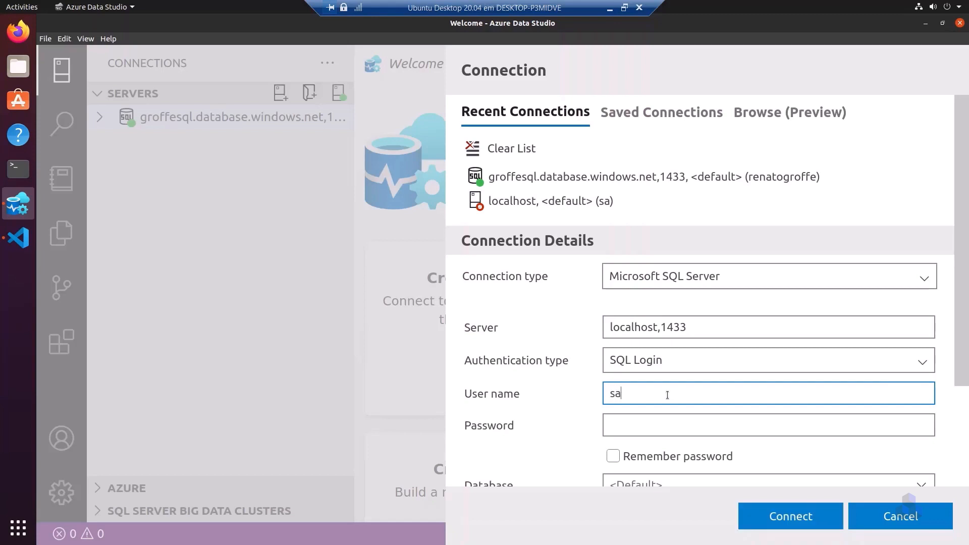
Copy the SA password from sqlserver.sh into the connection's password field, enable Remember password, and connect
left_click(641, 421)
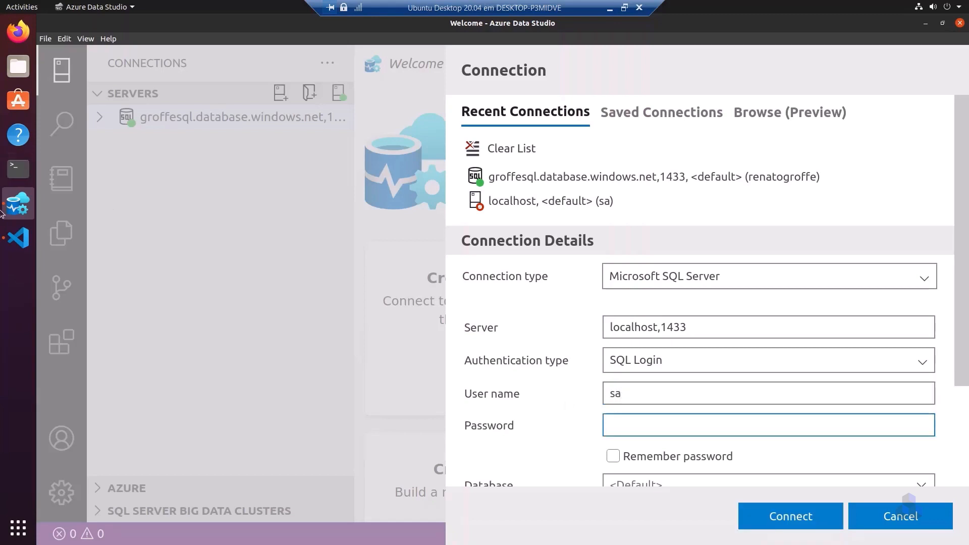
left_click(18, 237)
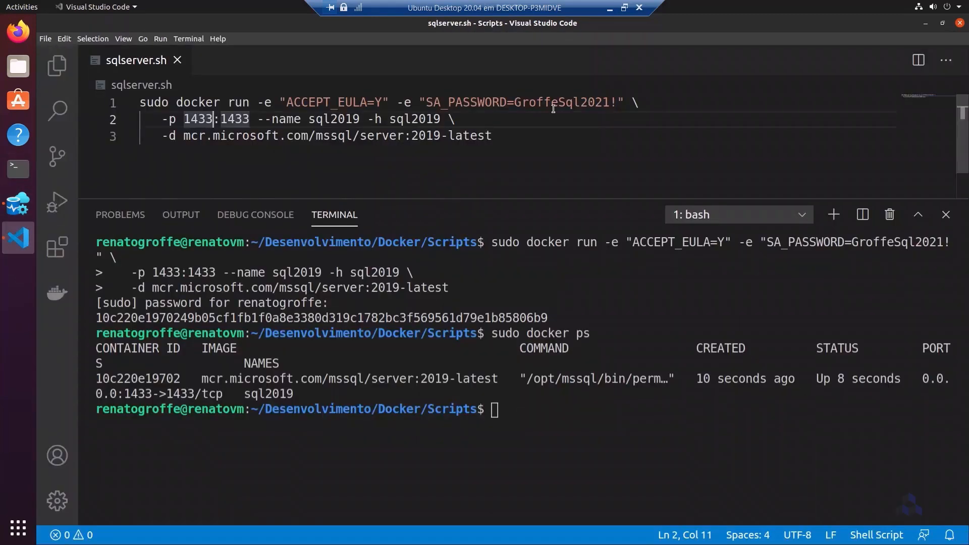
left_click_drag(514, 103, 619, 103)
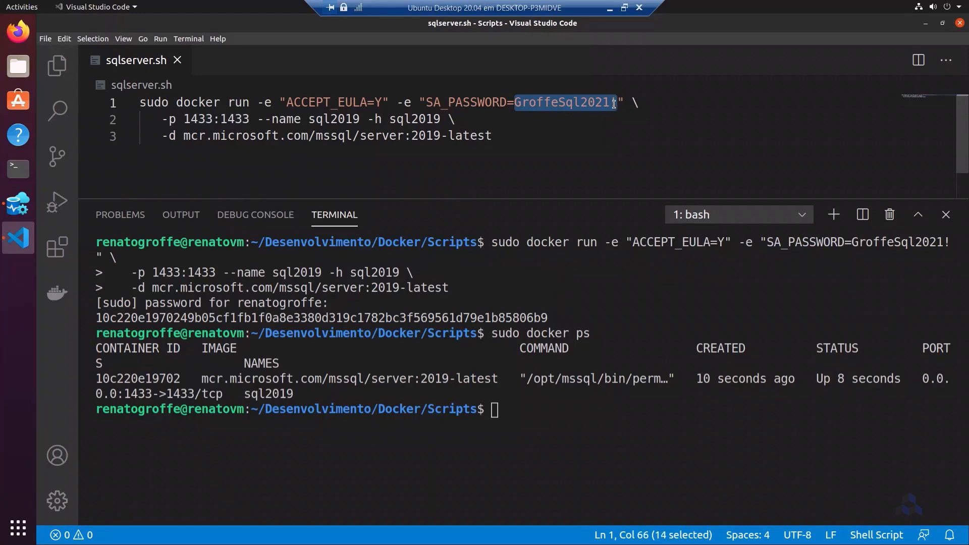
left_click(10, 205)
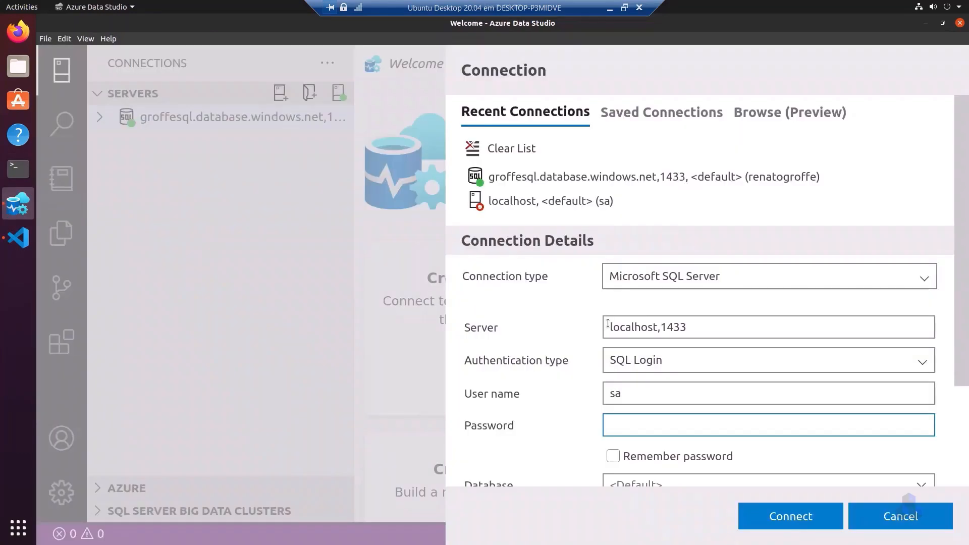
key("ctrl+v")
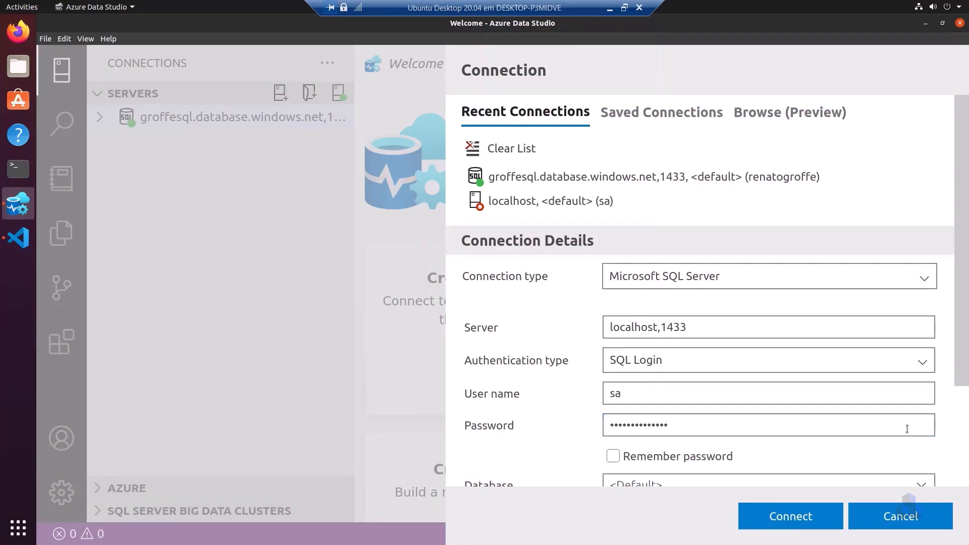
left_click(612, 456)
scroll(962, 434, "down", 1)
scroll(961, 434, "down", 5)
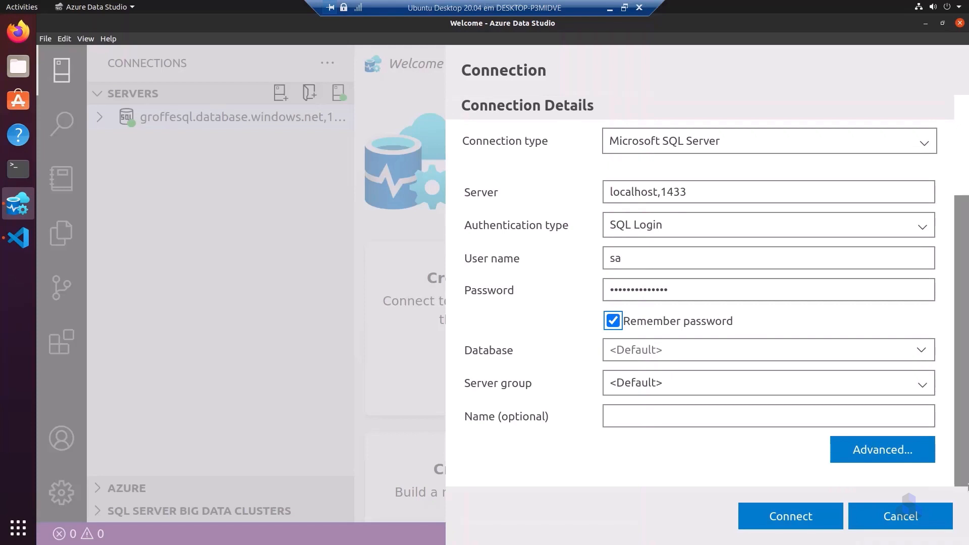
left_click(823, 517)
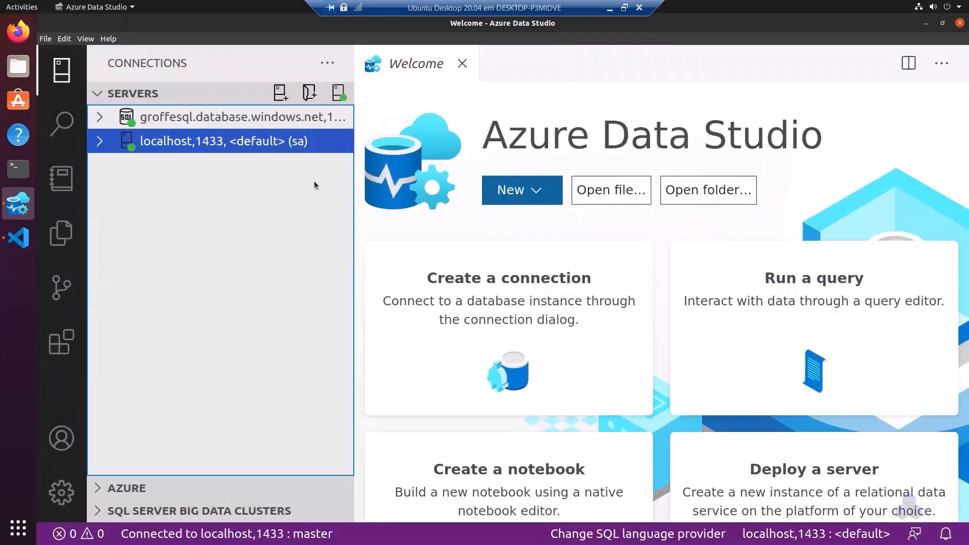
Expand the localhost,1433 server down to its system databases and close its dashboard
left_click(100, 145)
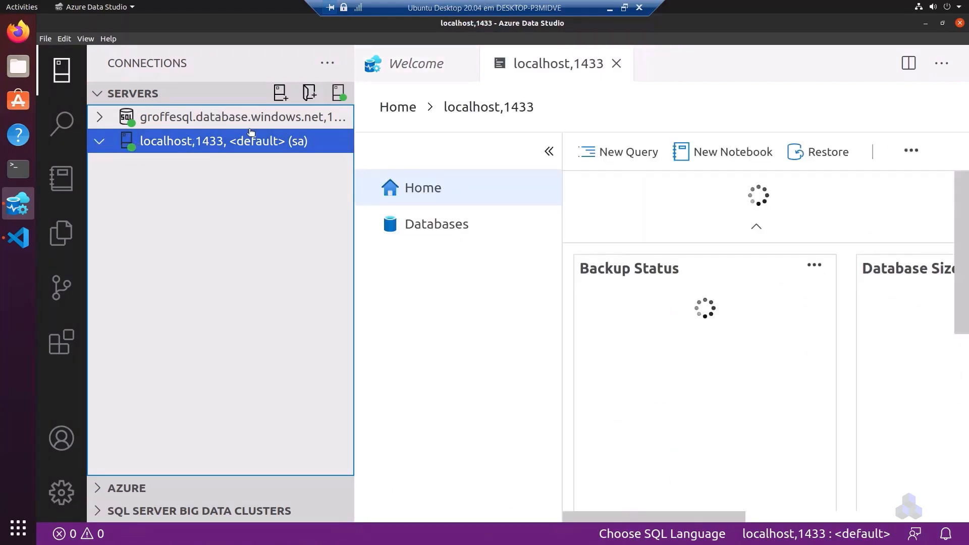
left_click(618, 65)
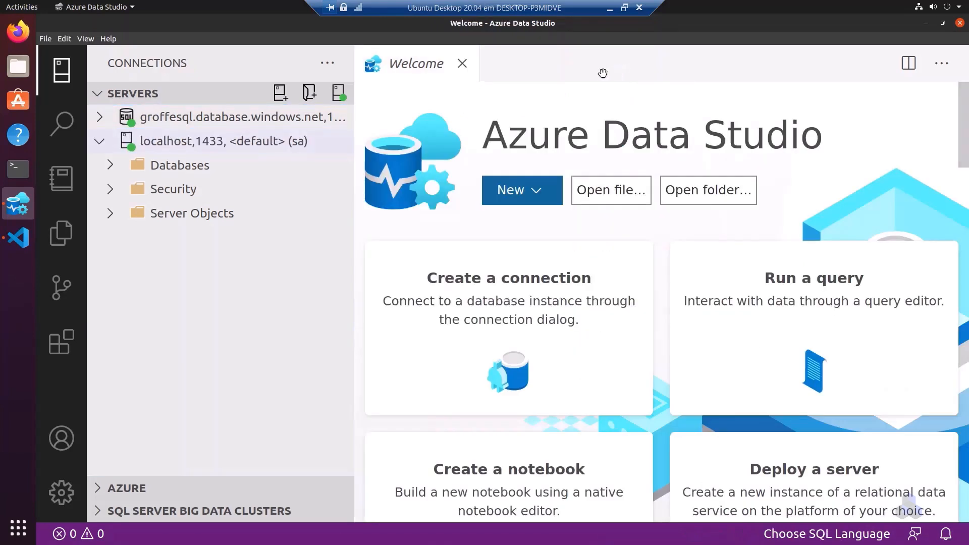
left_click(110, 165)
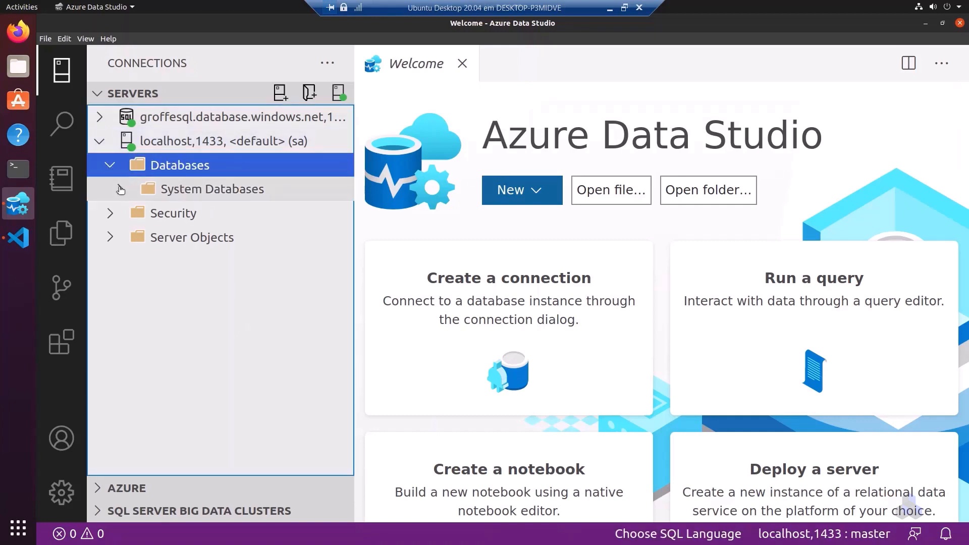
left_click(131, 187)
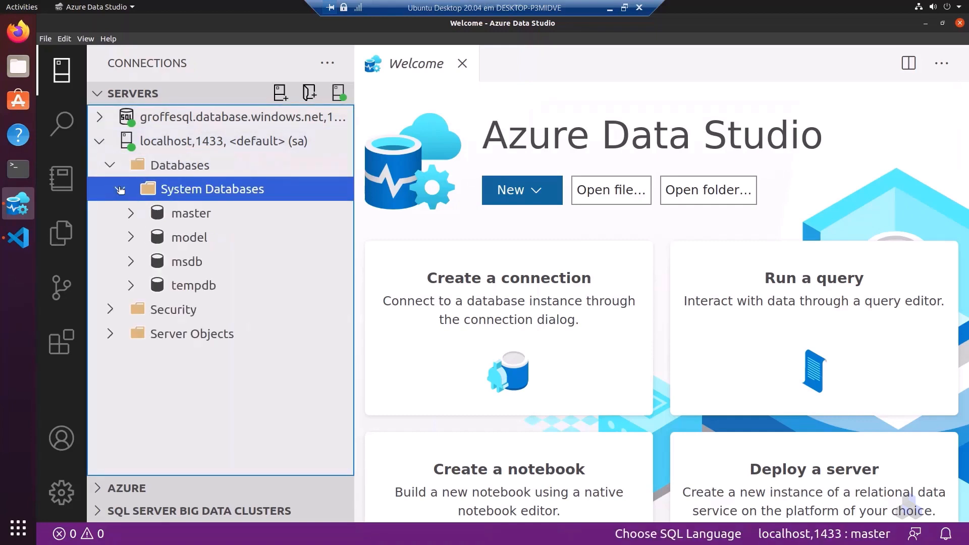
Open a new query on the localhost,1433 server, write CREATE DATABASE BaseLinux, and run it
right_click(228, 142)
left_click(273, 157)
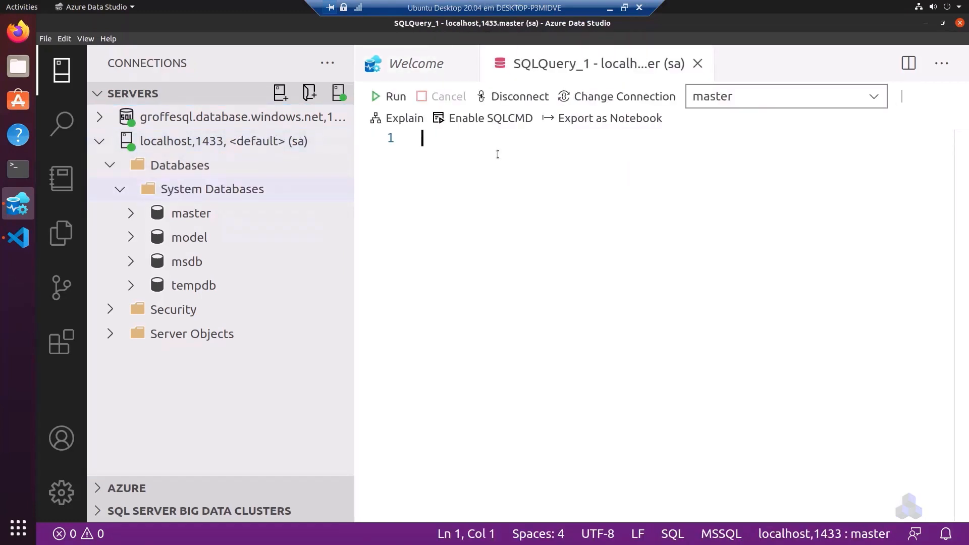
type("create")
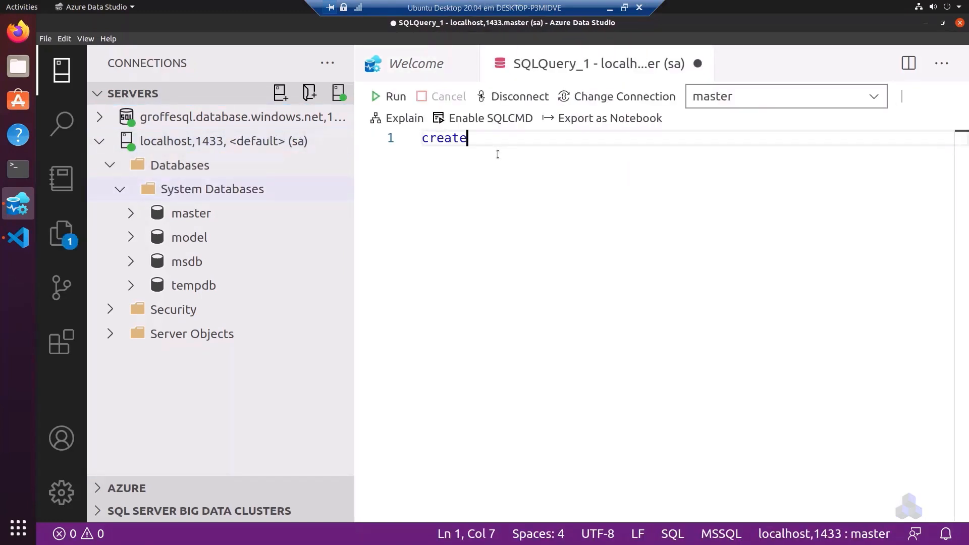
key("BackSpace")
key("BackSpace")
key("BackSpace")
key("BackSpace")
key("BackSpace")
key("BackSpace")
type("CREATE DATAB")
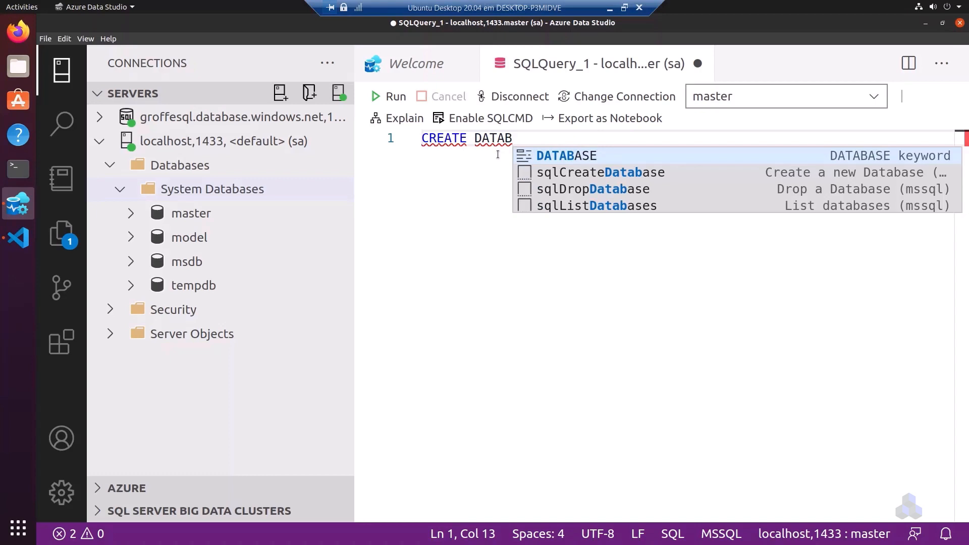
key("Tab")
type("Base")
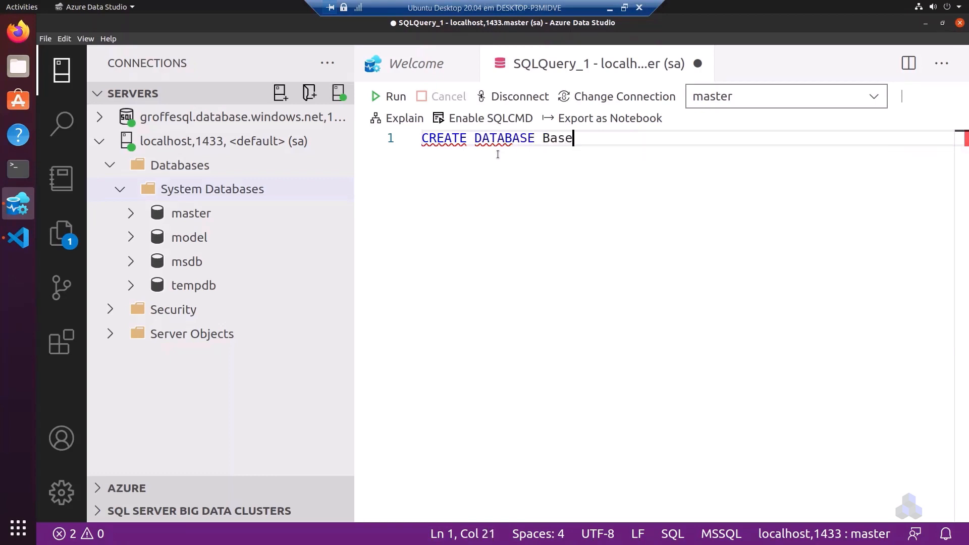
type("Lin")
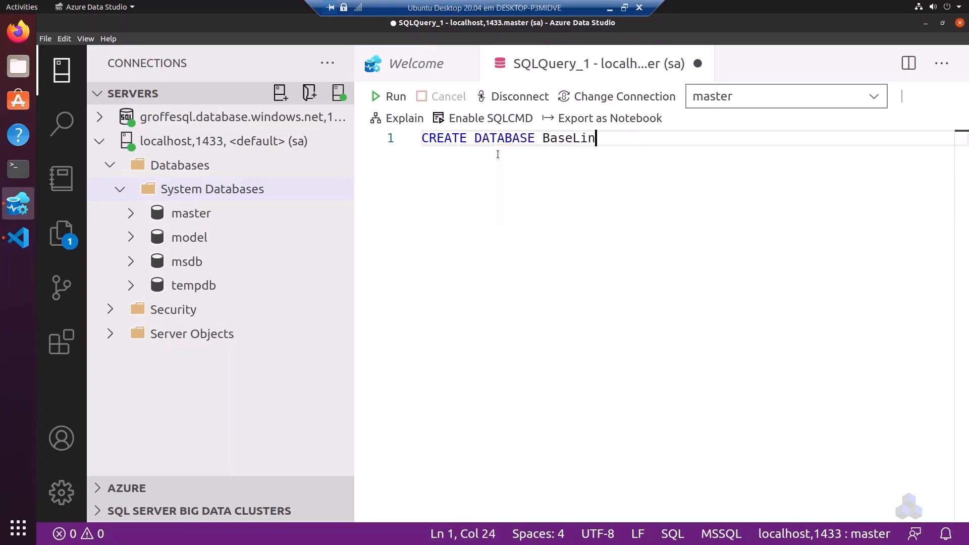
type("ux")
left_click(395, 97)
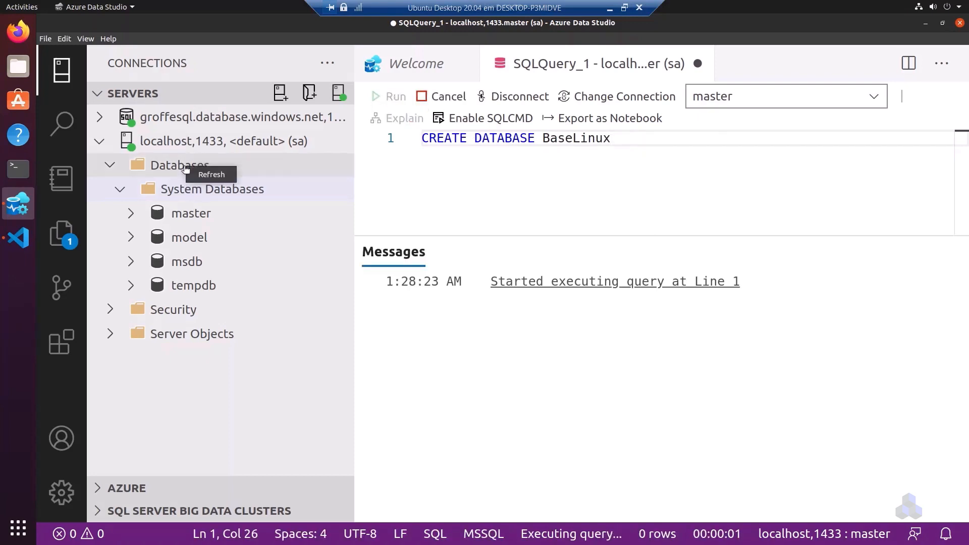
Refresh the Databases folder of the localhost,1433 server and expand the BaseLinux database
left_click(207, 184)
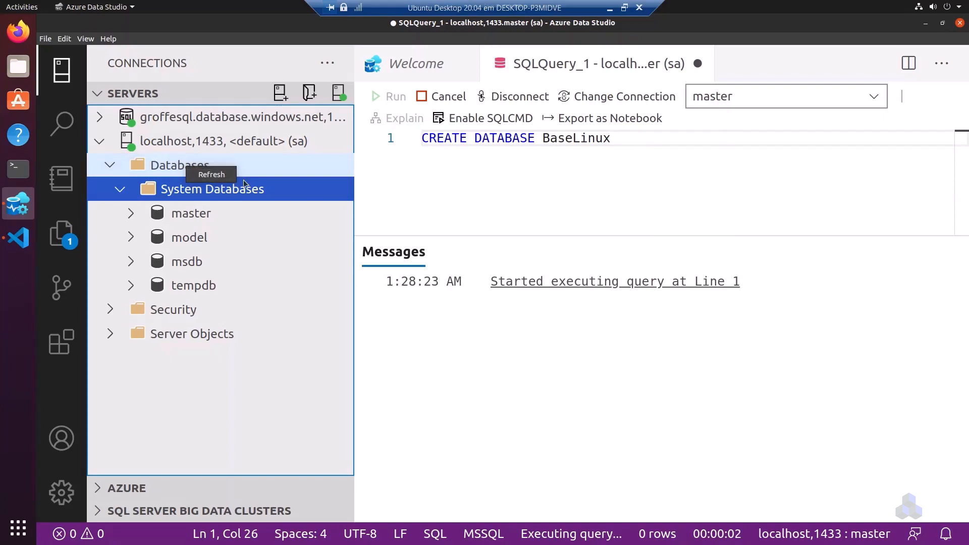
left_click(205, 177)
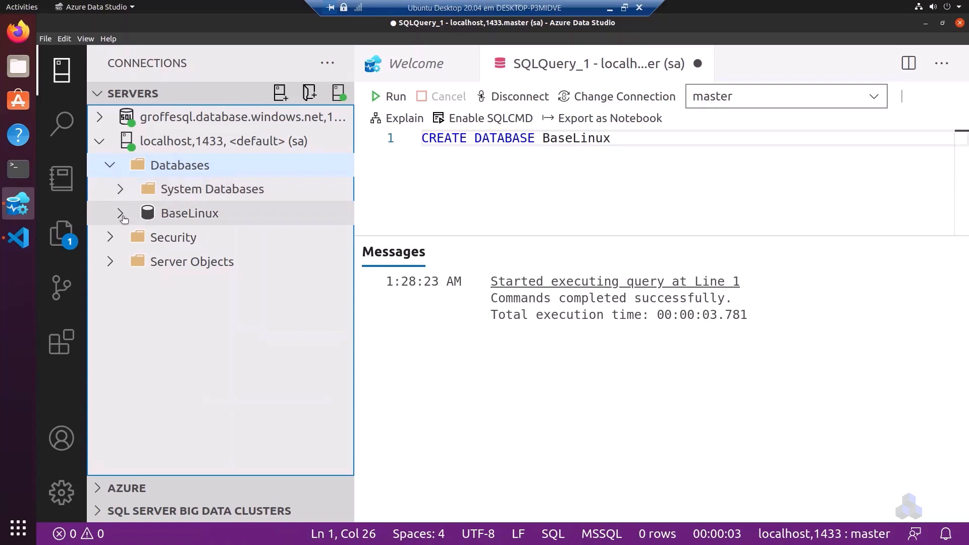
left_click(121, 214)
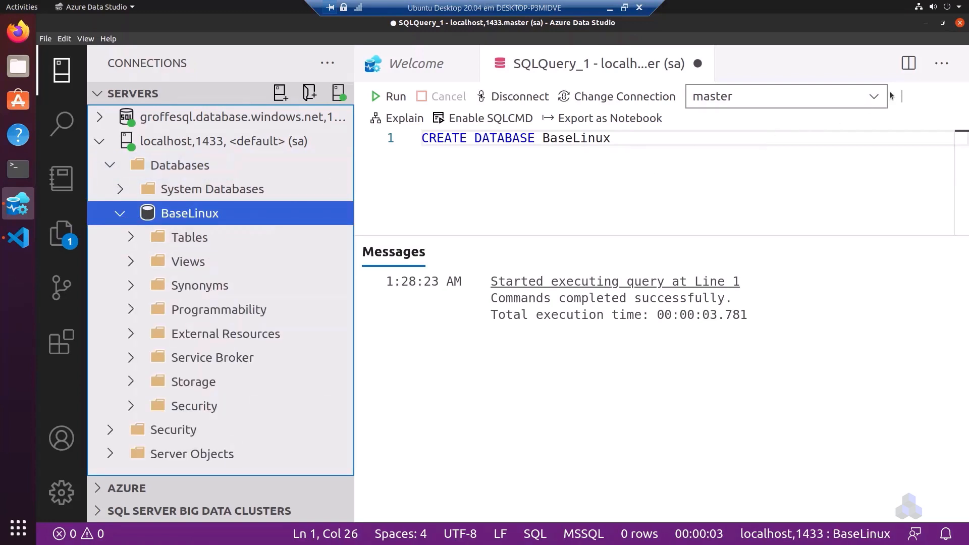
Switch the query to the BaseLinux database and replace its text with CREATE TABLE Teste
left_click(873, 97)
left_click(783, 126)
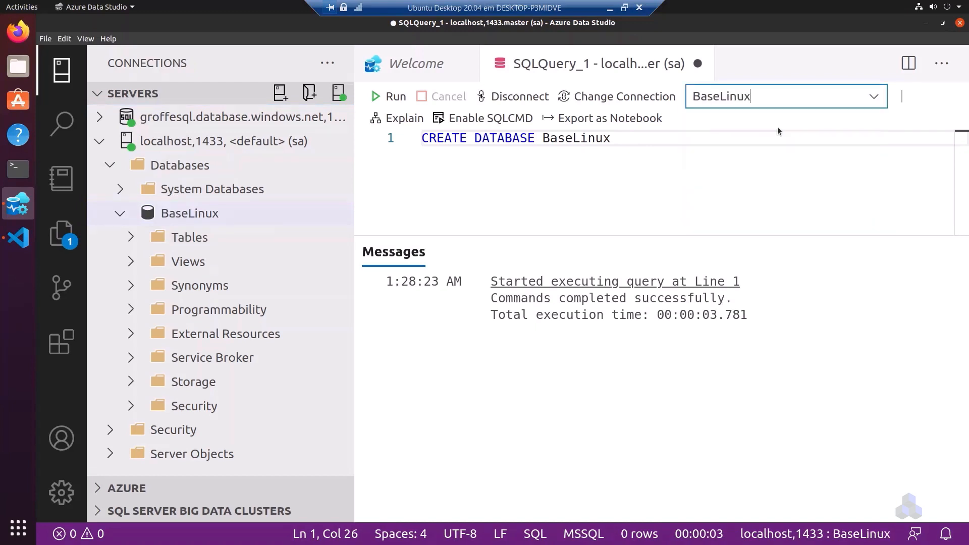
left_click_drag(697, 146, 281, 127)
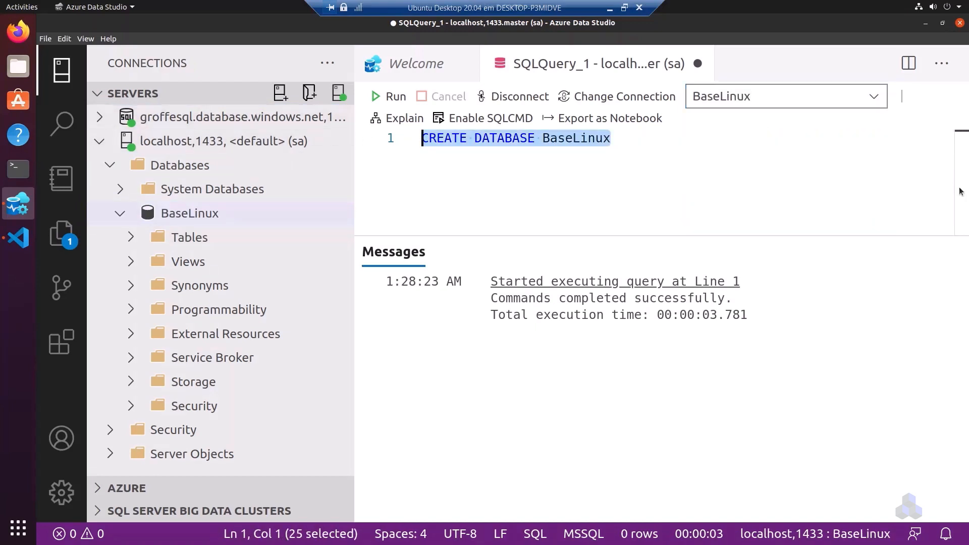
type("creat")
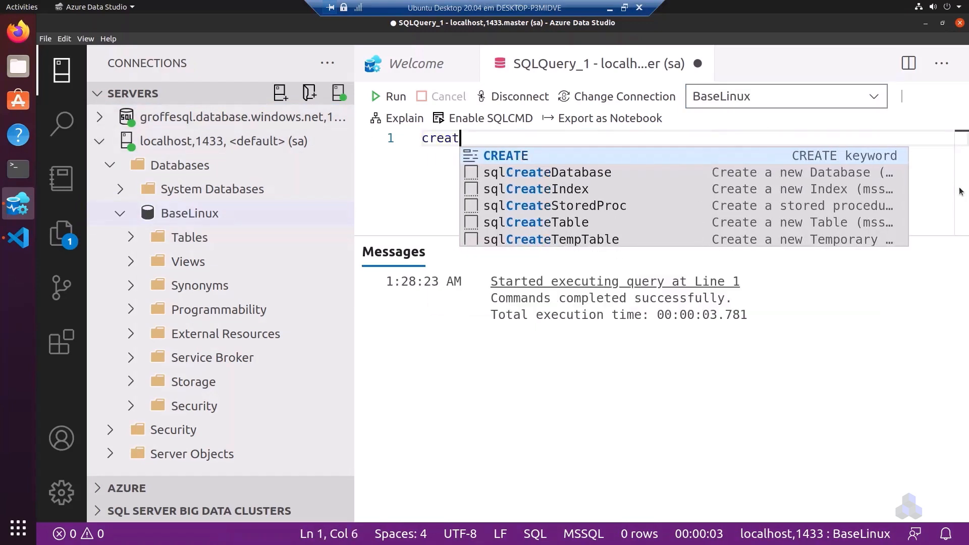
key("BackSpace")
key("BackSpace")
key("BackSpace")
key("BackSpace")
key("BackSpace")
type("CREAT")
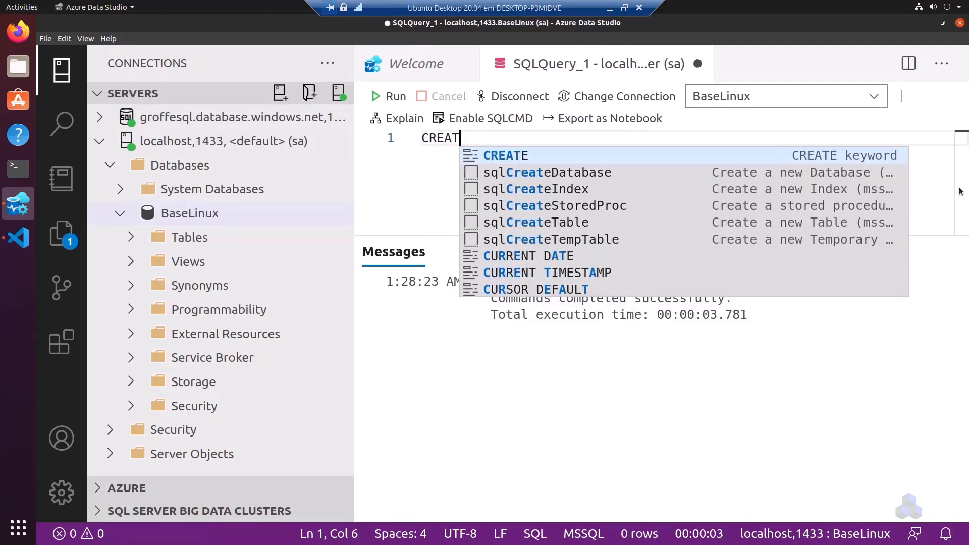
type("E TABLE ")
type("Teste")
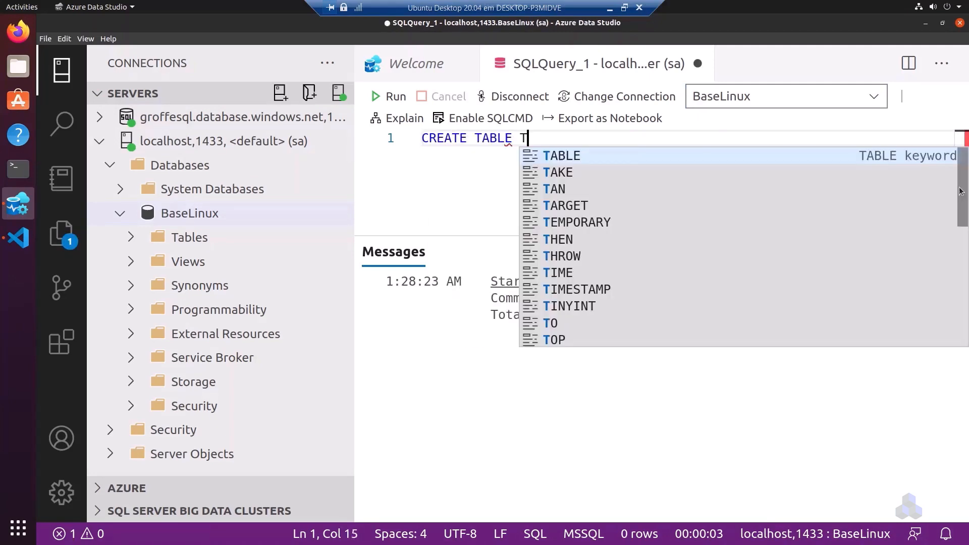
key("Return")
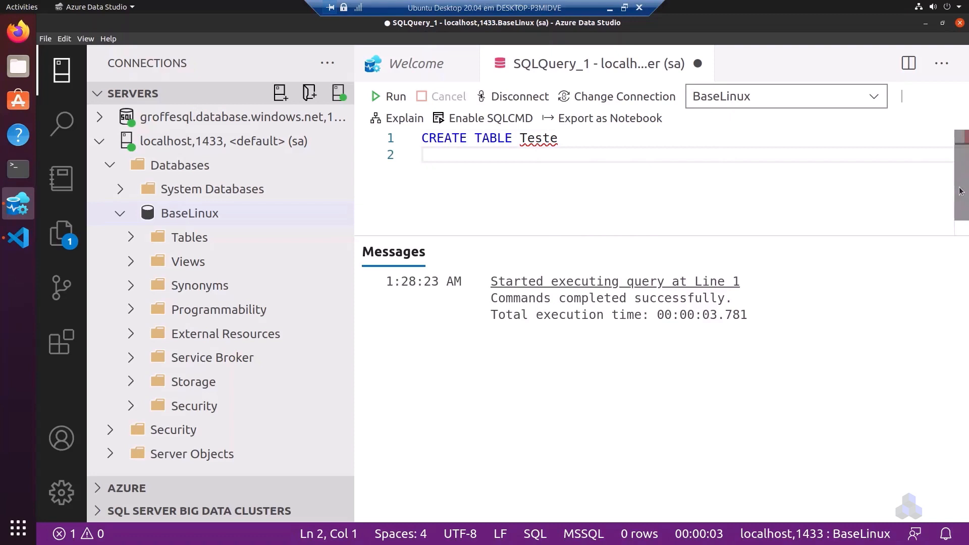
Add a parenthesised column list to the statement and define the column Id INT IDENTITY(1,1) NOT NULL
type("{")
key("BackSpace")
type("(")
key("Return")
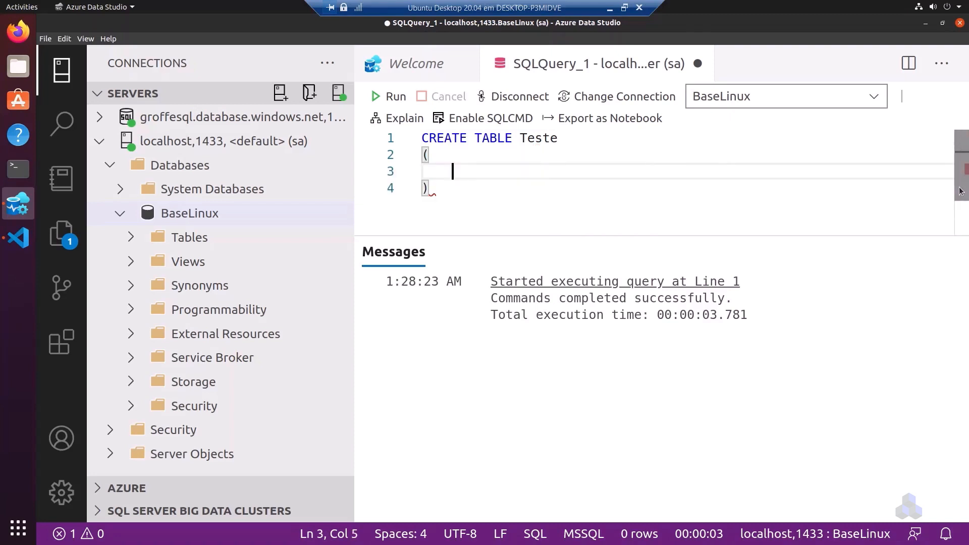
type("Id,")
key("BackSpace")
key("BackSpace")
type("INT ")
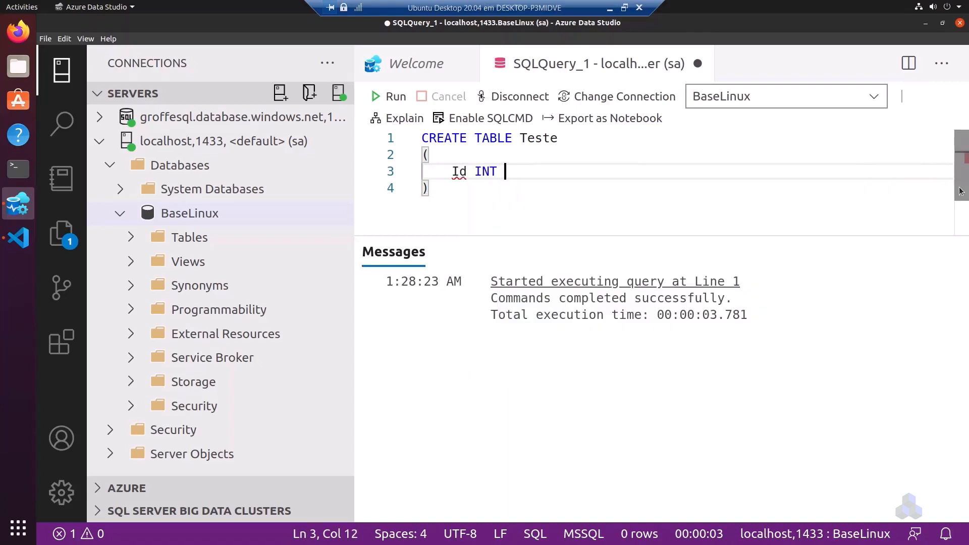
type("IDENTITY(1,")
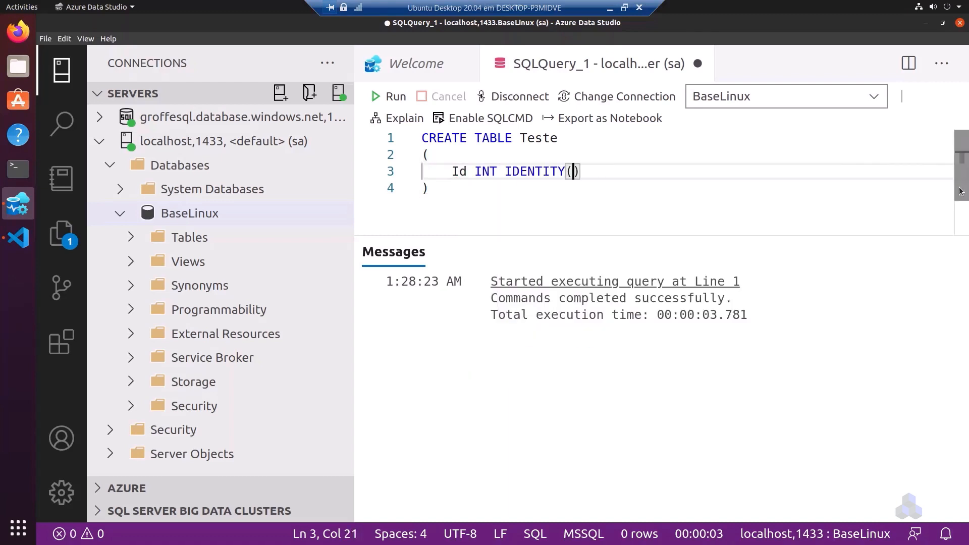
type("1) N")
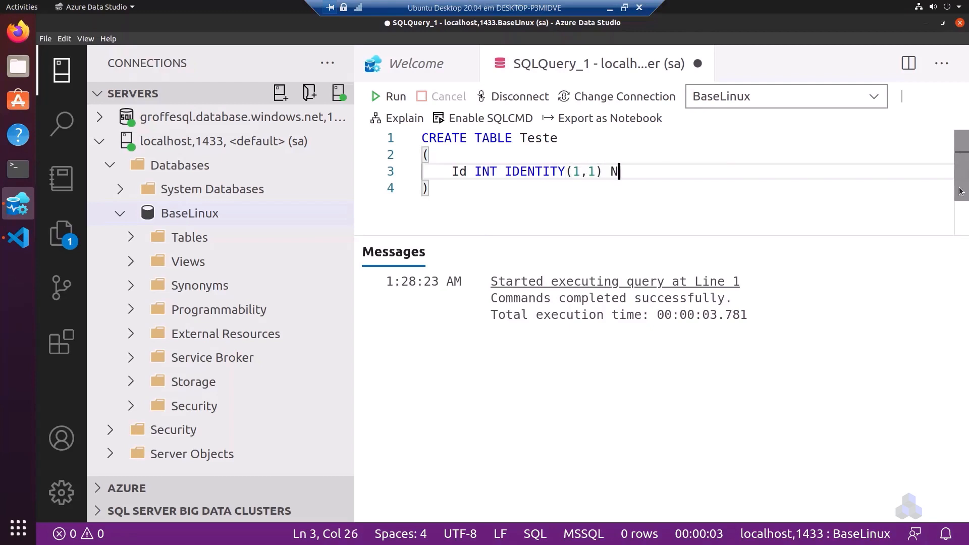
type("OT NULL,")
Add a second column definition below Id: NOME VARCHAR(50) NOT NULL
key("Return")
type("NOME ")
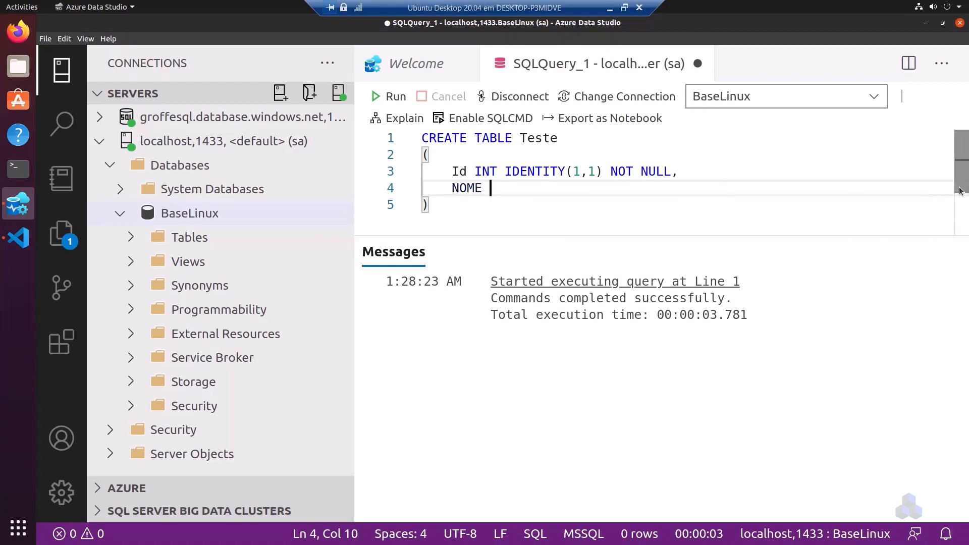
type("VARCHAR(50")
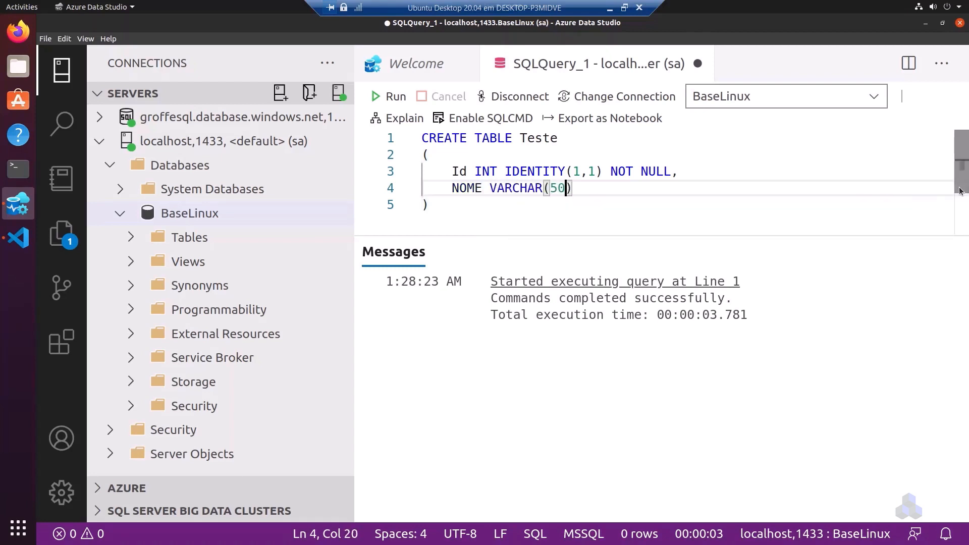
type(") NOT ")
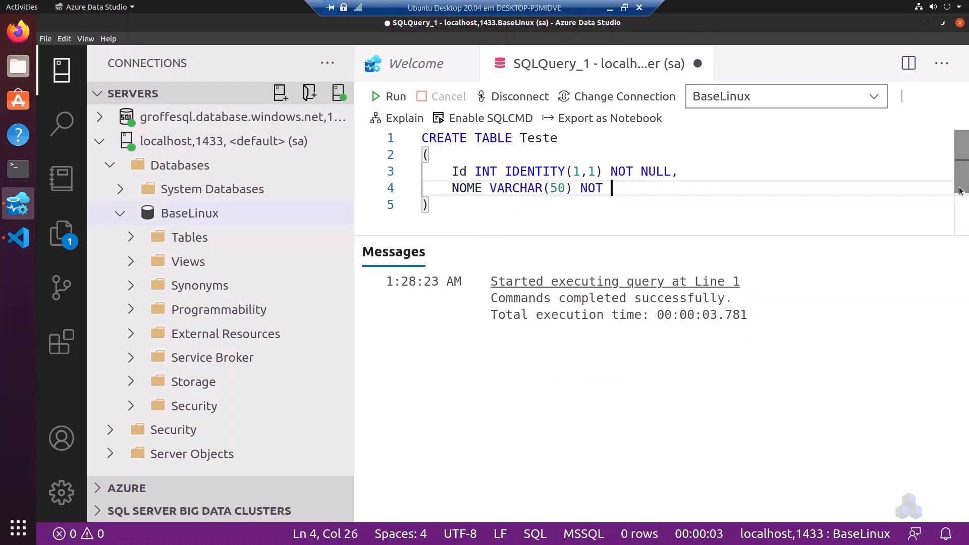
type("NULL,")
Add CONSTRAINT PK_Teste PRIMARY KEY(Id) as the last line of the table definition and run the query
key("Return")
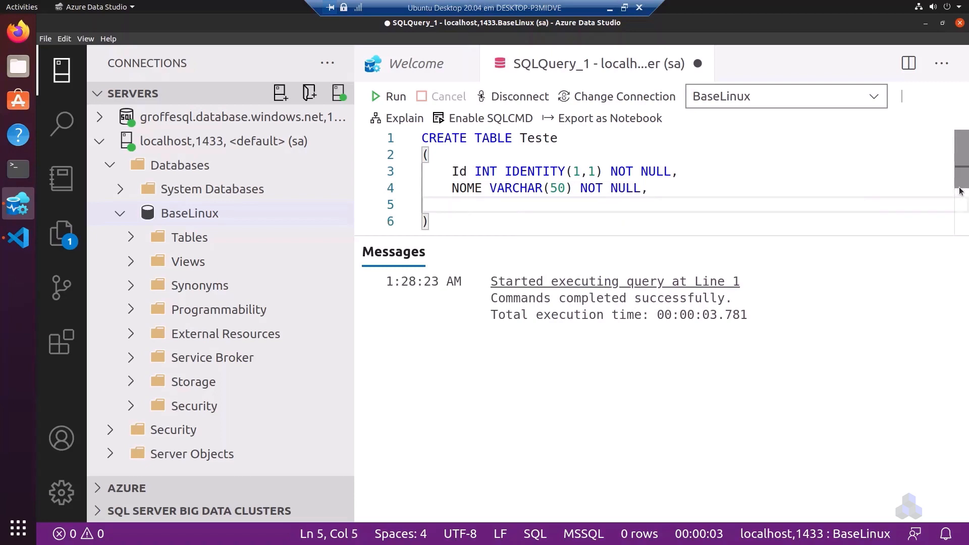
type("PRIMARY")
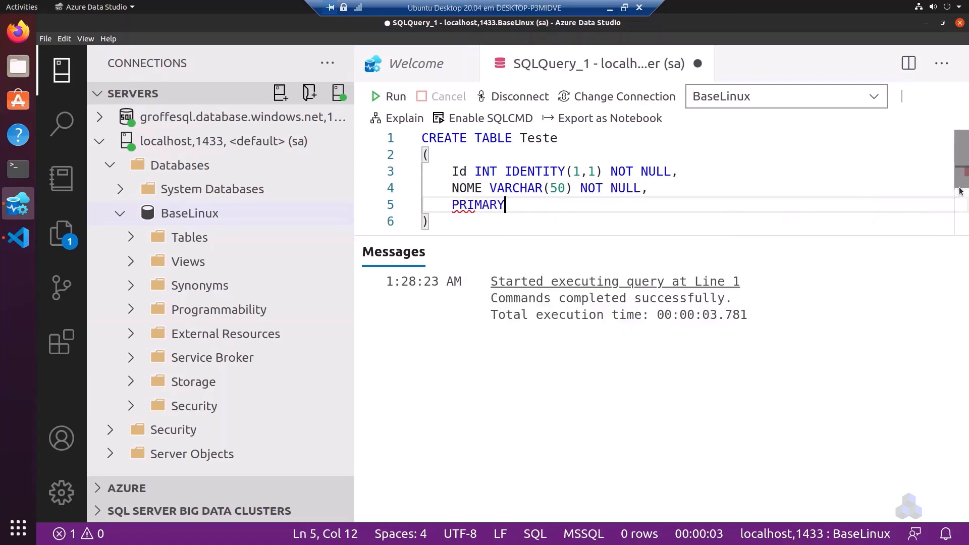
type(" KEY")
key("ctrl+Left")
key("ctrl+Left")
type("CONSTRAINT")
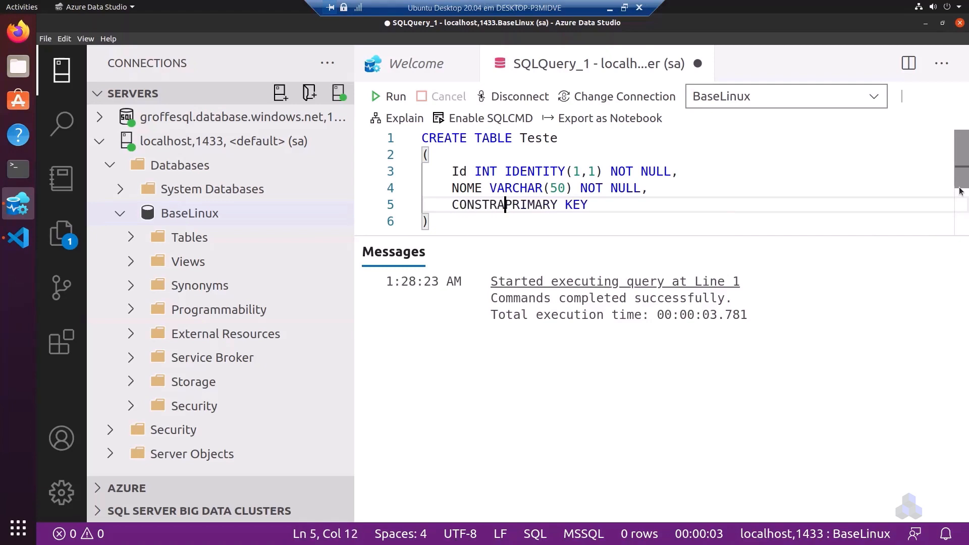
key("Right")
key("Right")
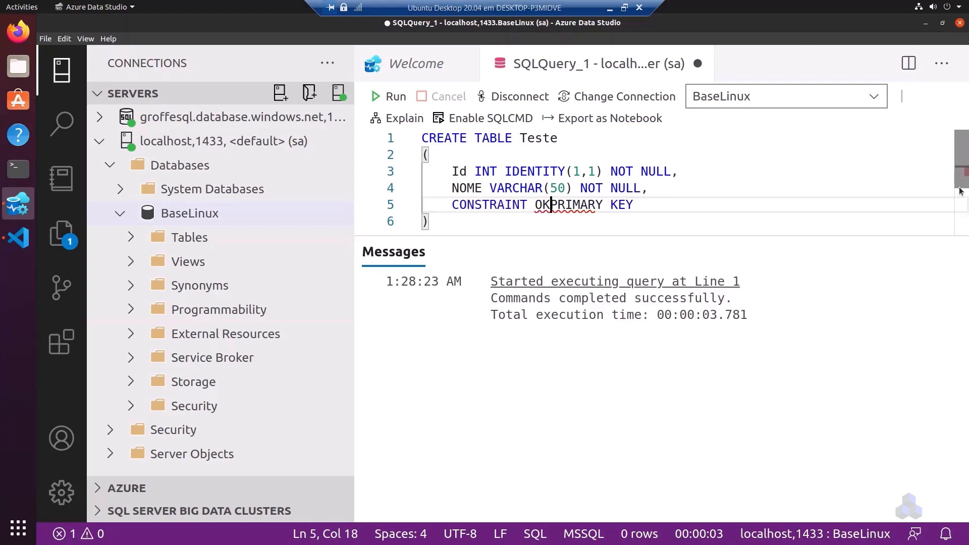
key("Left")
key("Left")
type("PK")
type("_Teste")
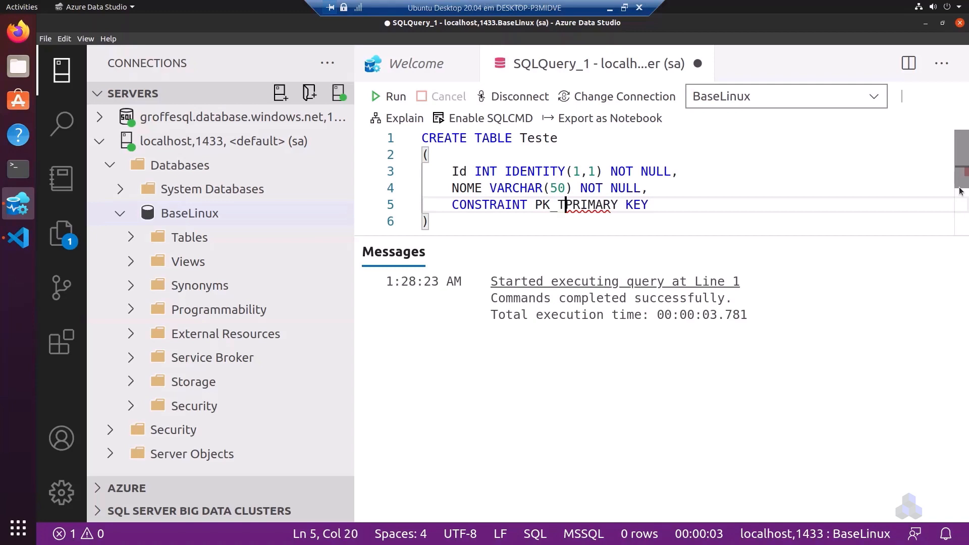
key("End")
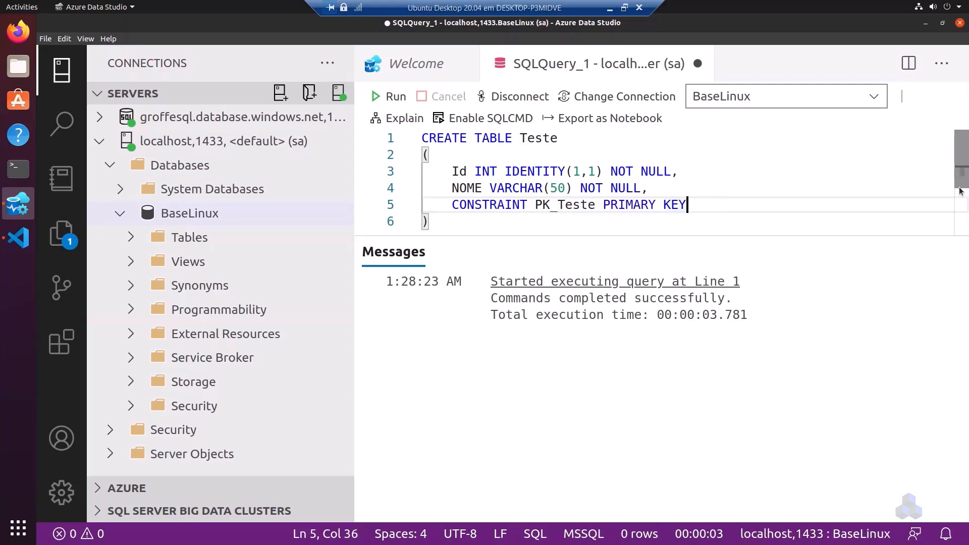
type("(I")
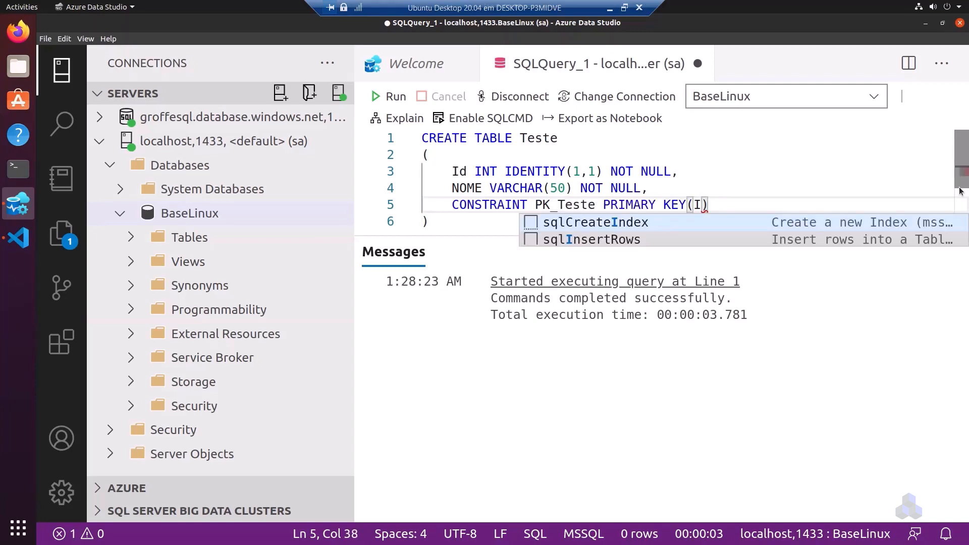
type("d")
key("Escape")
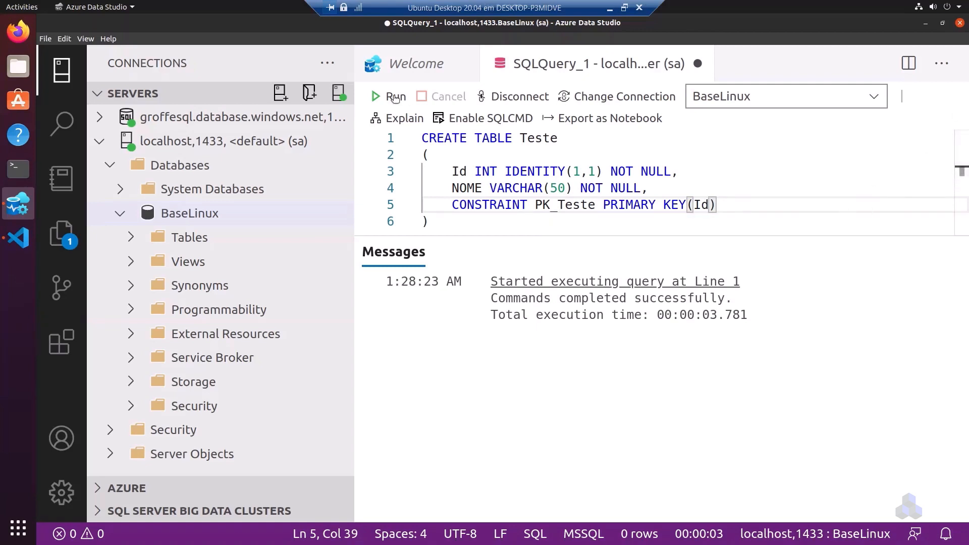
left_click(395, 98)
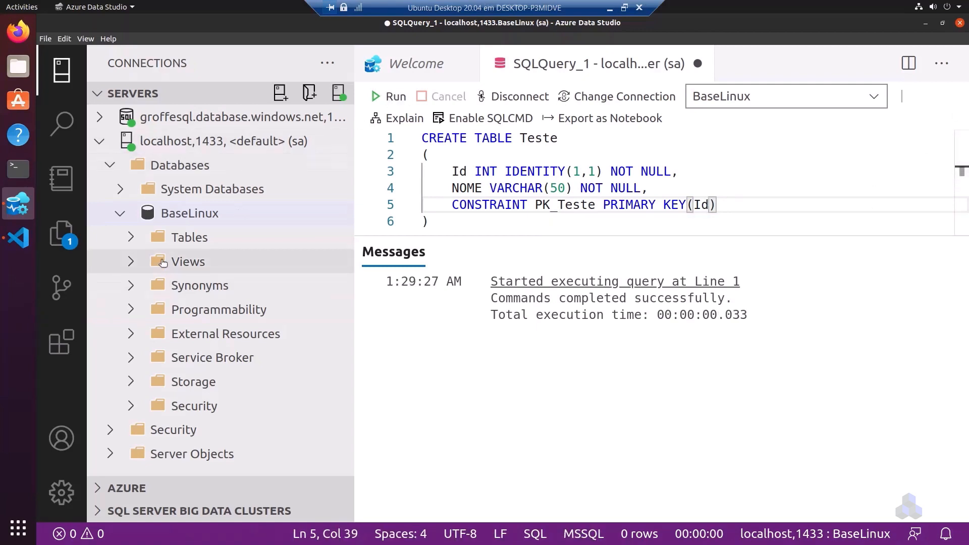
Expand the Tables folder of BaseLinux, view the columns and keys of dbo.Teste, and select PK_Teste
left_click(133, 238)
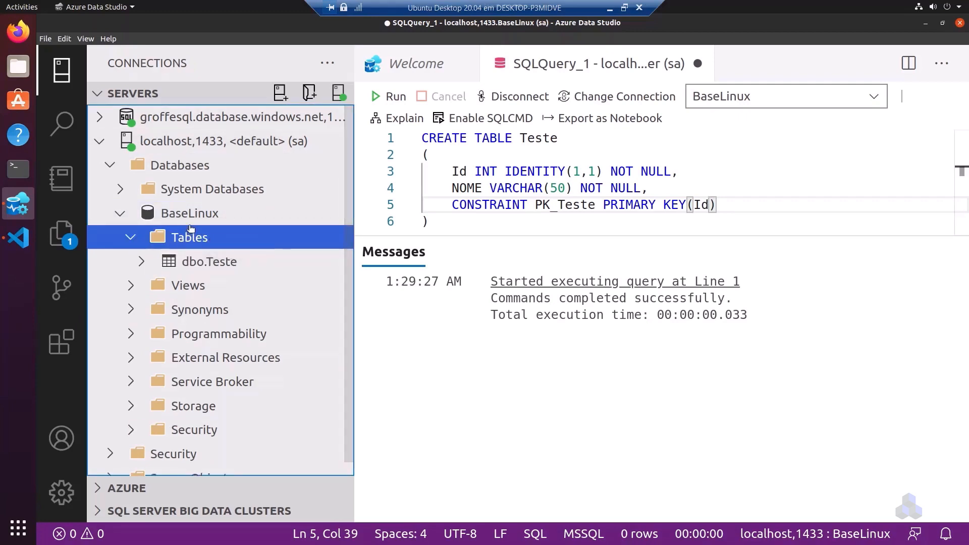
left_click(151, 268)
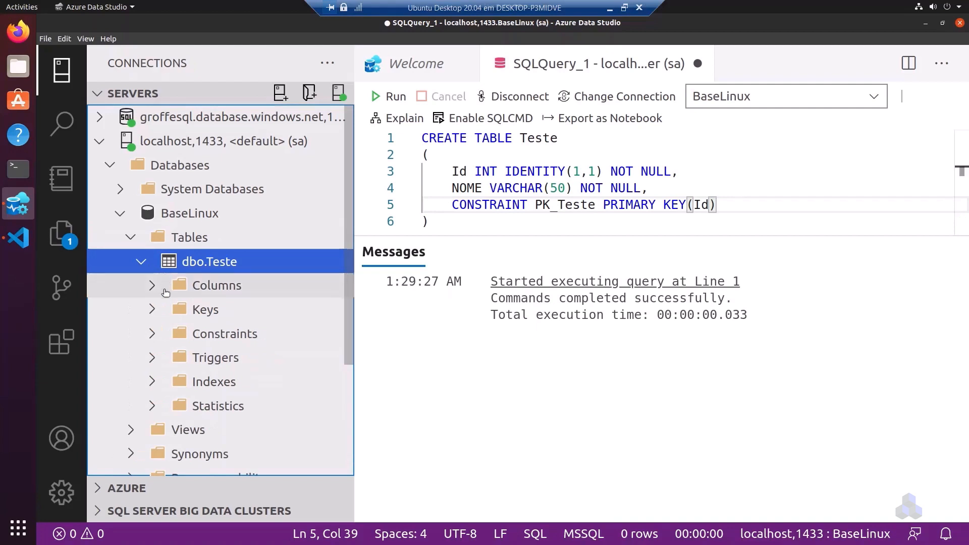
left_click(155, 292)
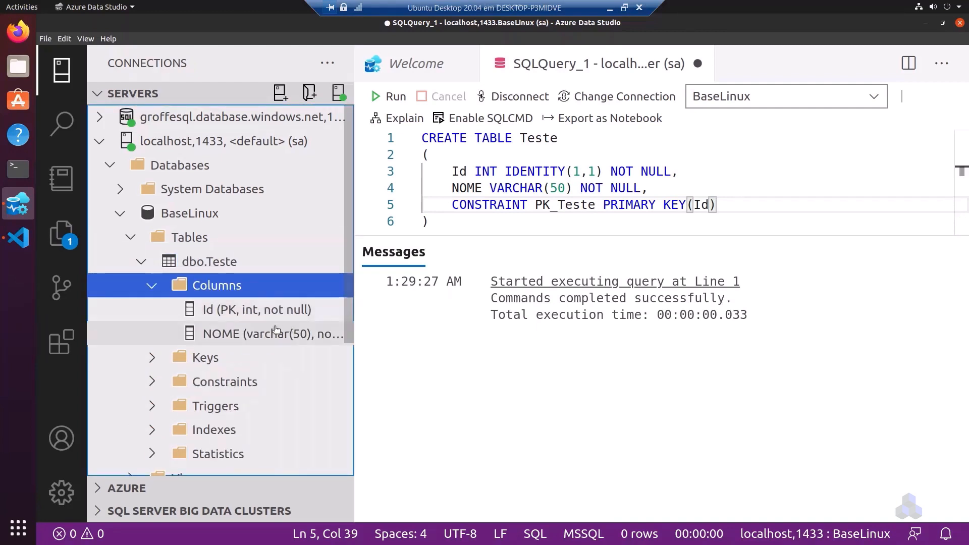
left_click(162, 359)
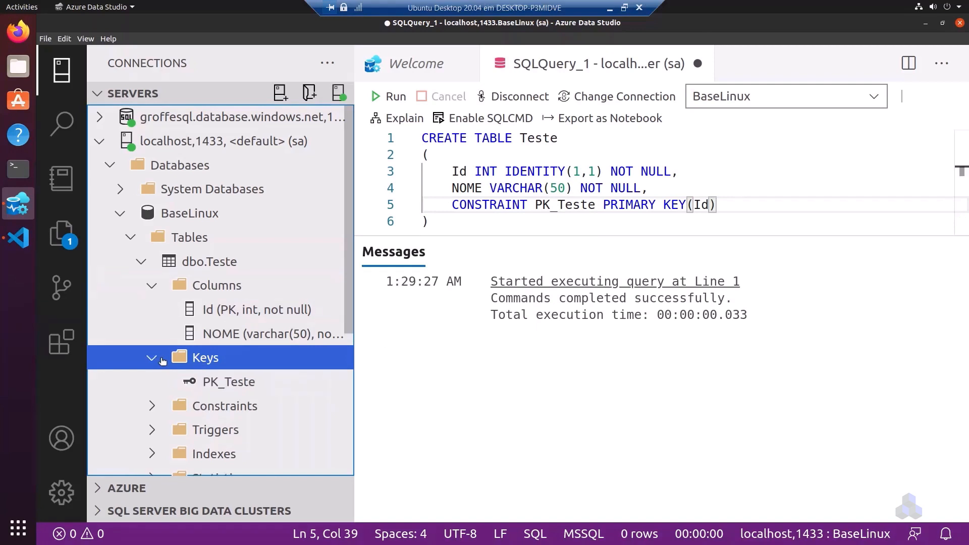
left_click(311, 385)
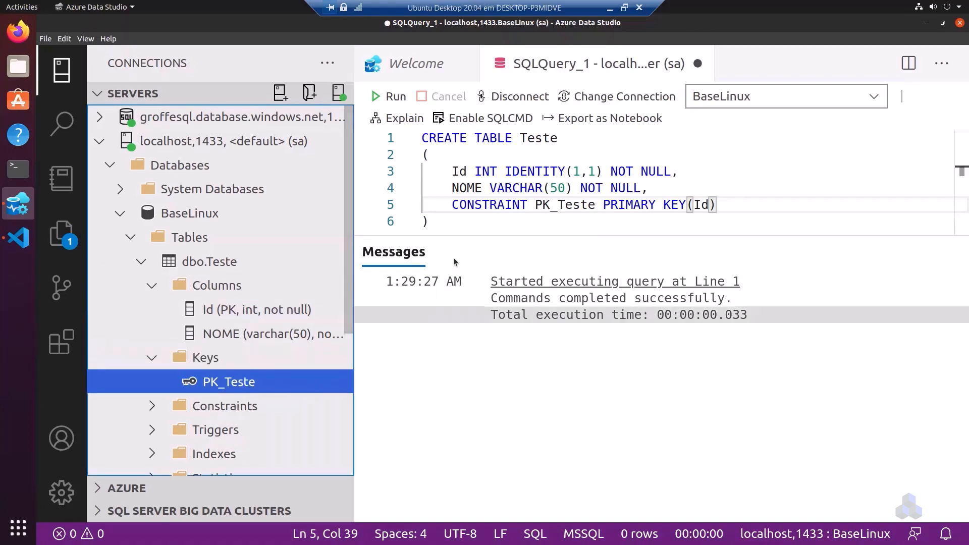